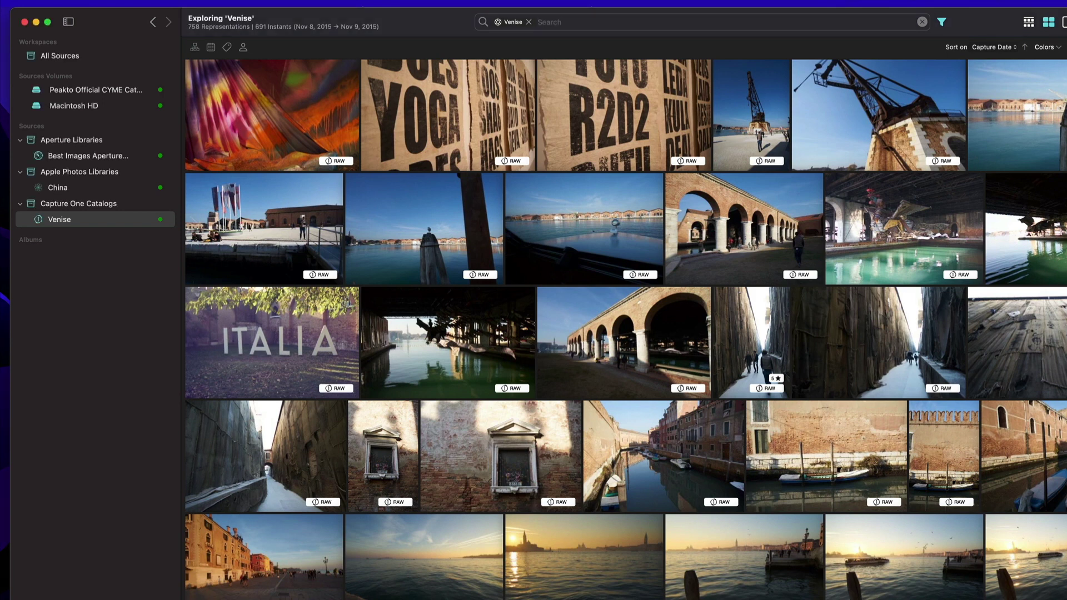
# Start connecting an Instagram account as a new library source and accept the cookie prompt.
pyautogui.click(22, 591)
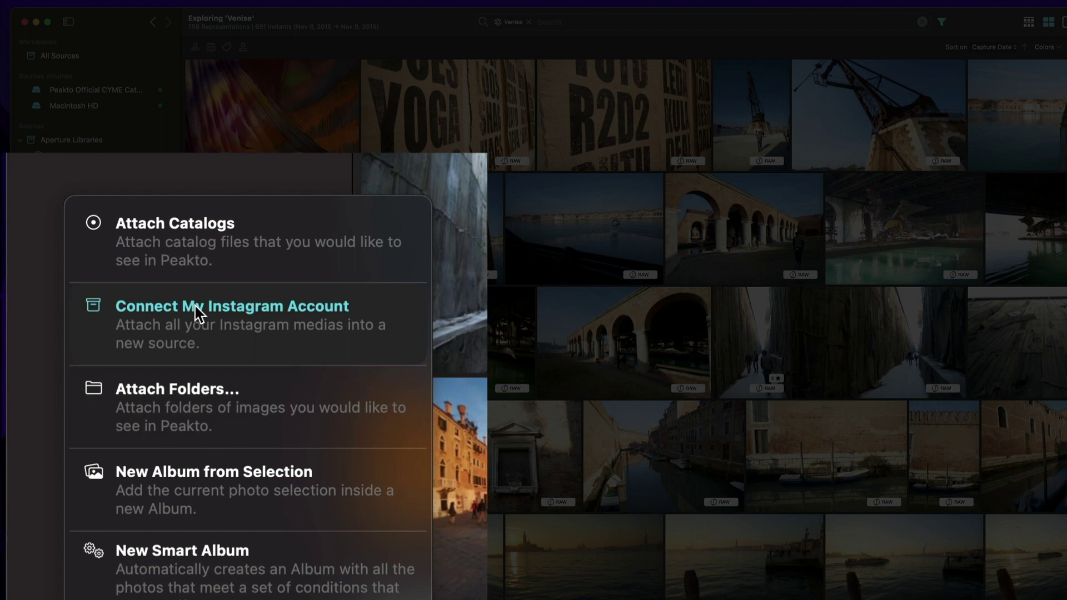
pyautogui.click(197, 312)
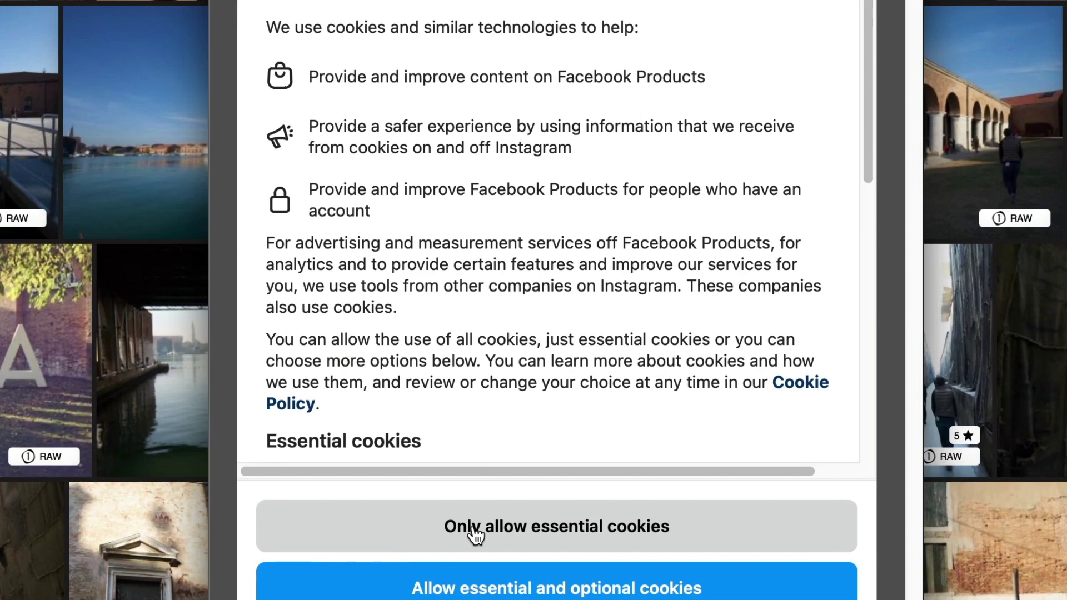
pyautogui.click(469, 589)
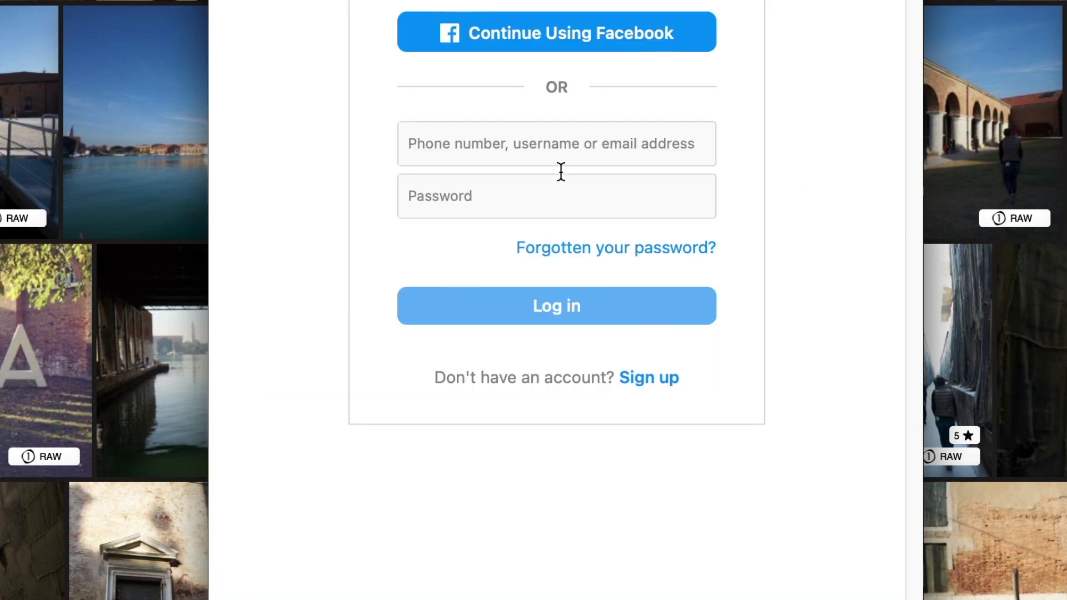
# Log in to Instagram with the account's username and password.
pyautogui.click(525, 155)
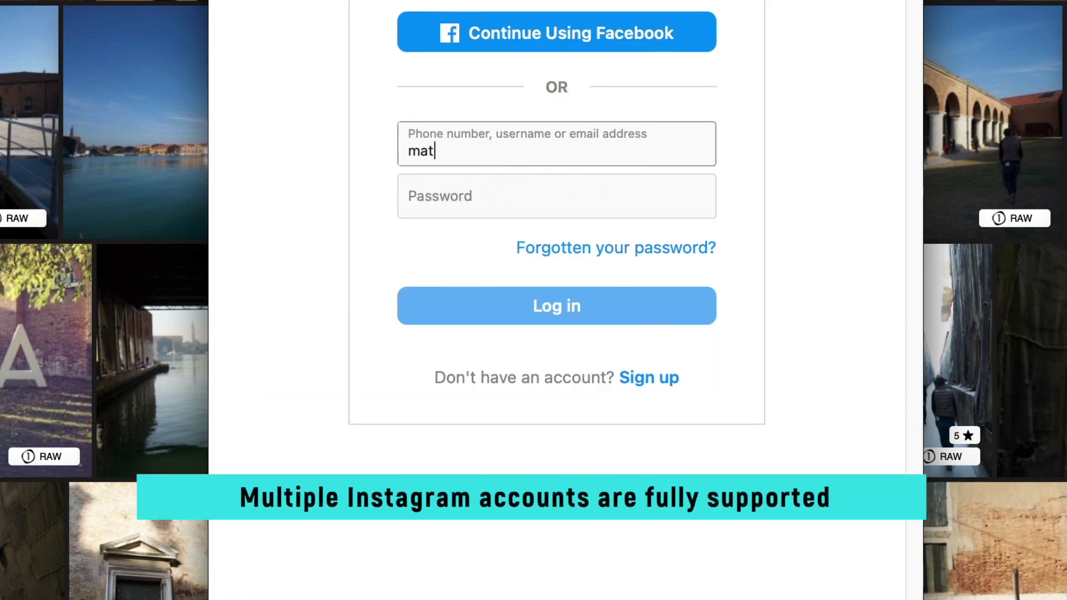
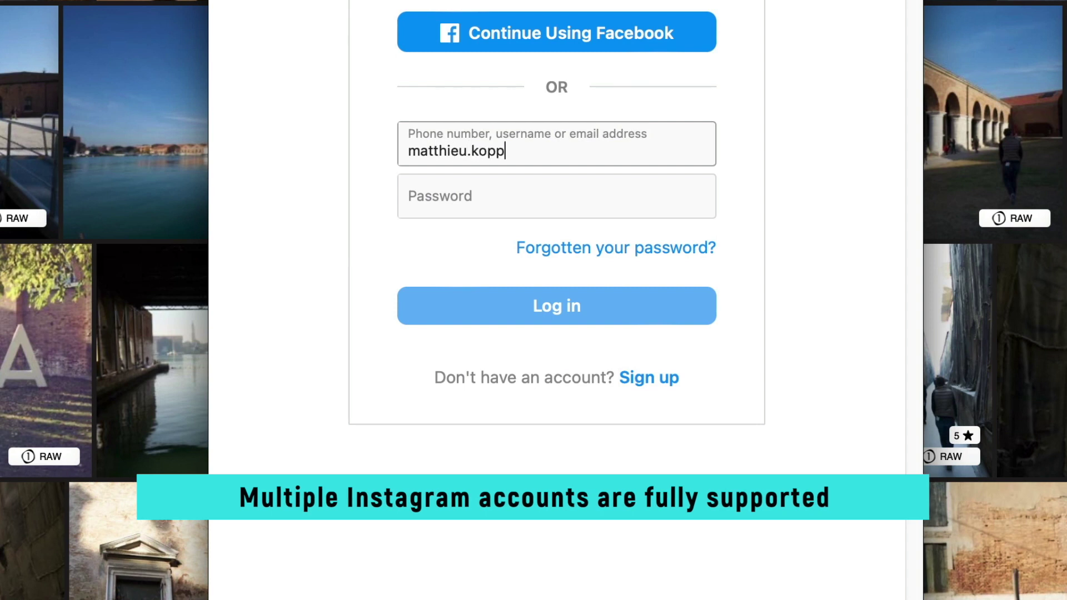
pyautogui.press('Tab')
pyautogui.write('•••••••••••')
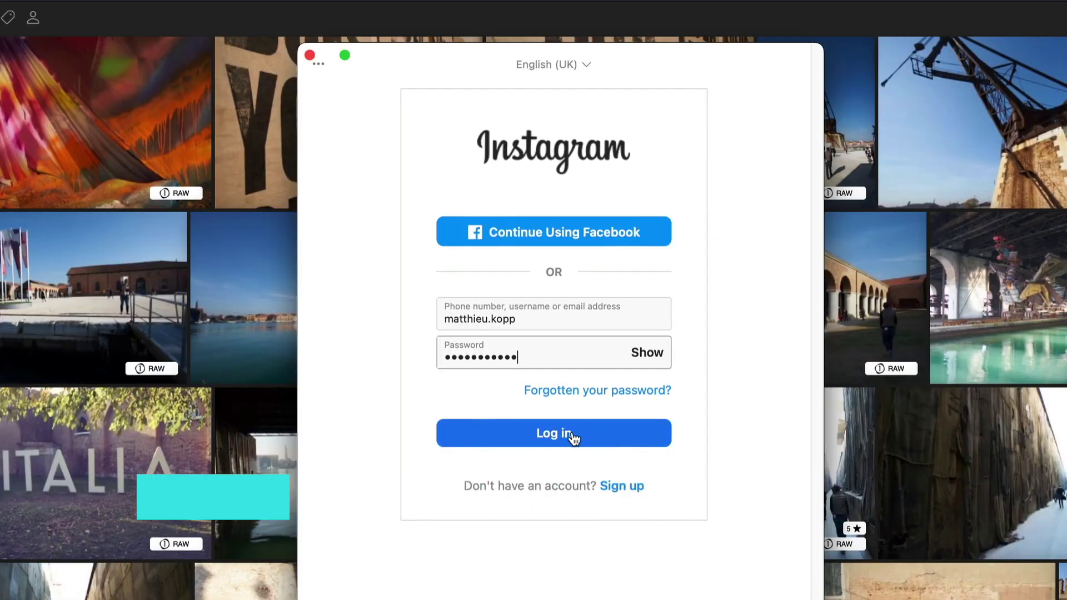
pyautogui.click(572, 437)
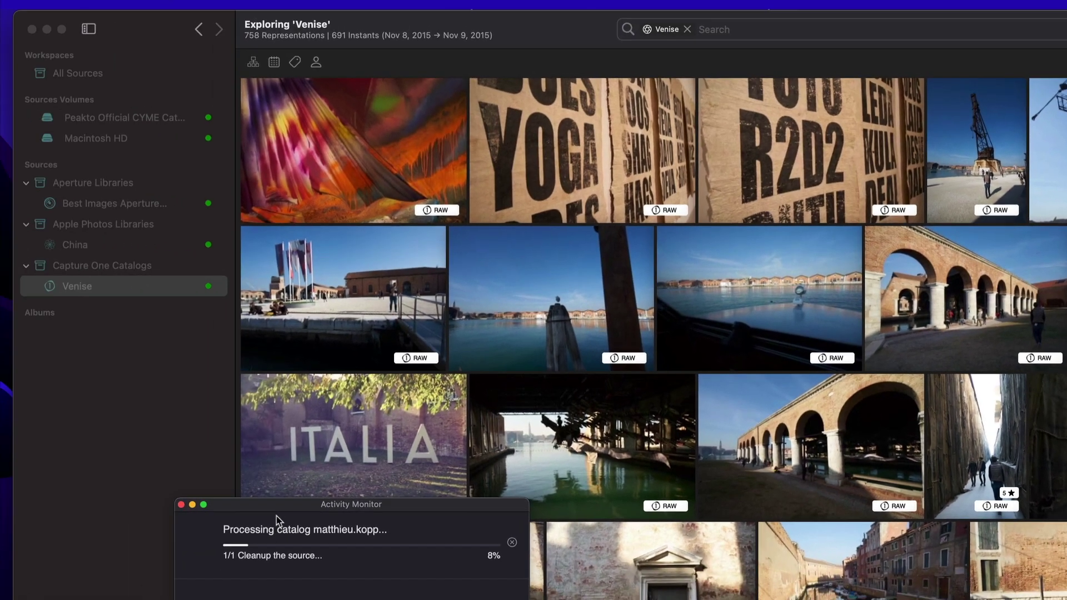
# Move the import progress window aside while the account's 32 Instagram photos are processed.
pyautogui.moveTo(28, 538); pyautogui.dragTo(351, 232)
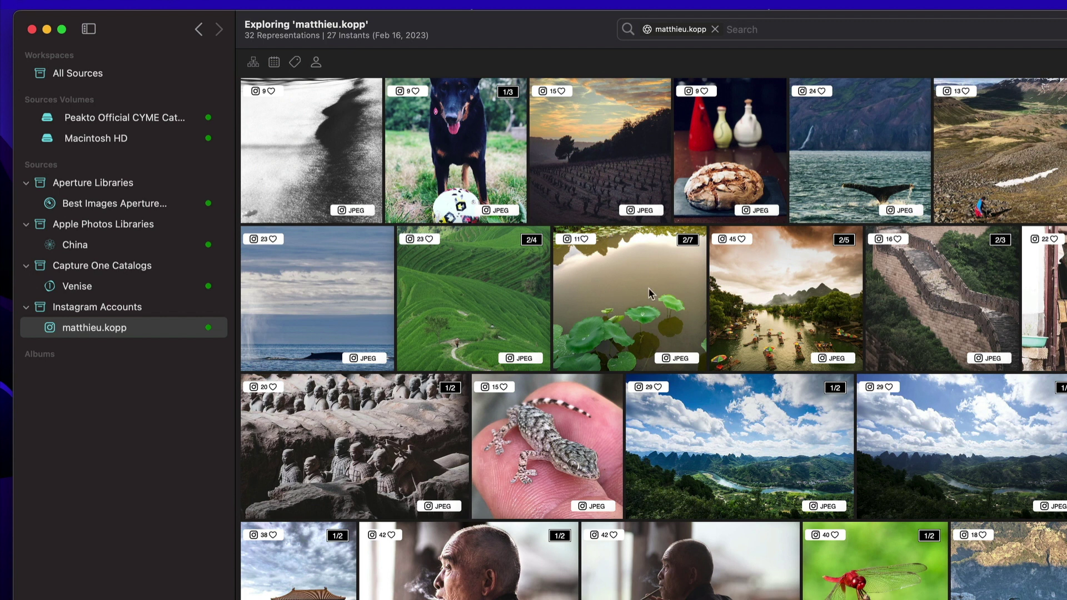
# Enlarge the grid thumbnails and hide the Instagram like-count badges.
pyautogui.press('super+plus')
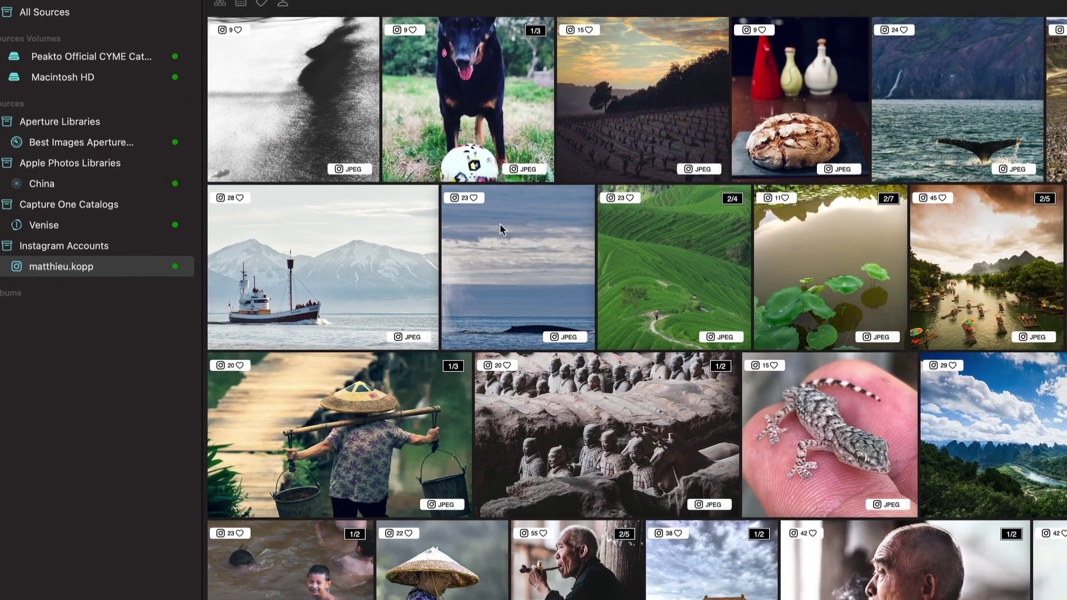
pyautogui.rightClick(499, 225)
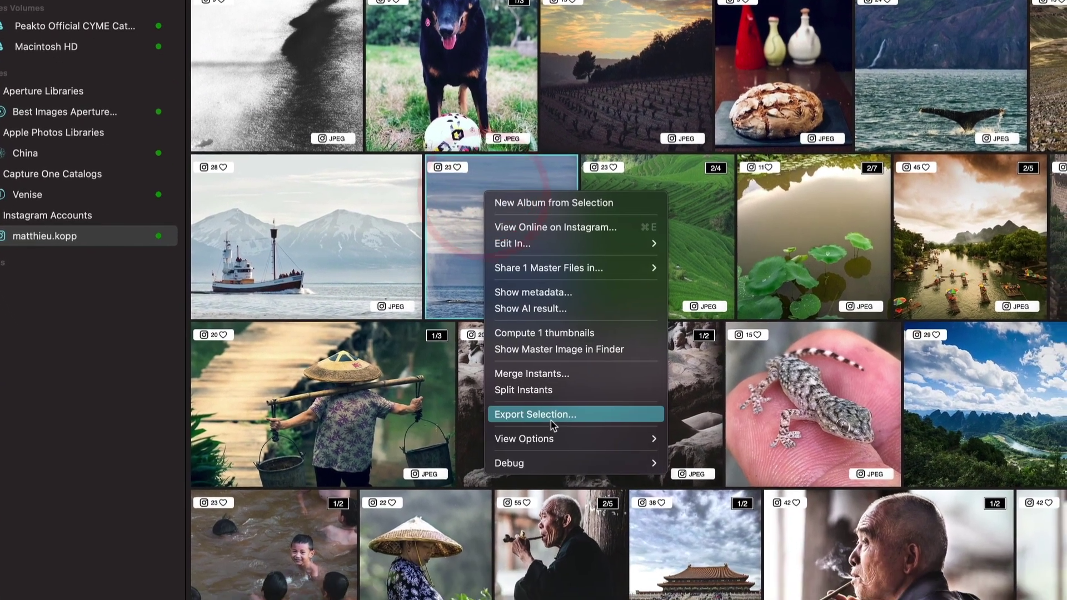
pyautogui.moveTo(644, 466)
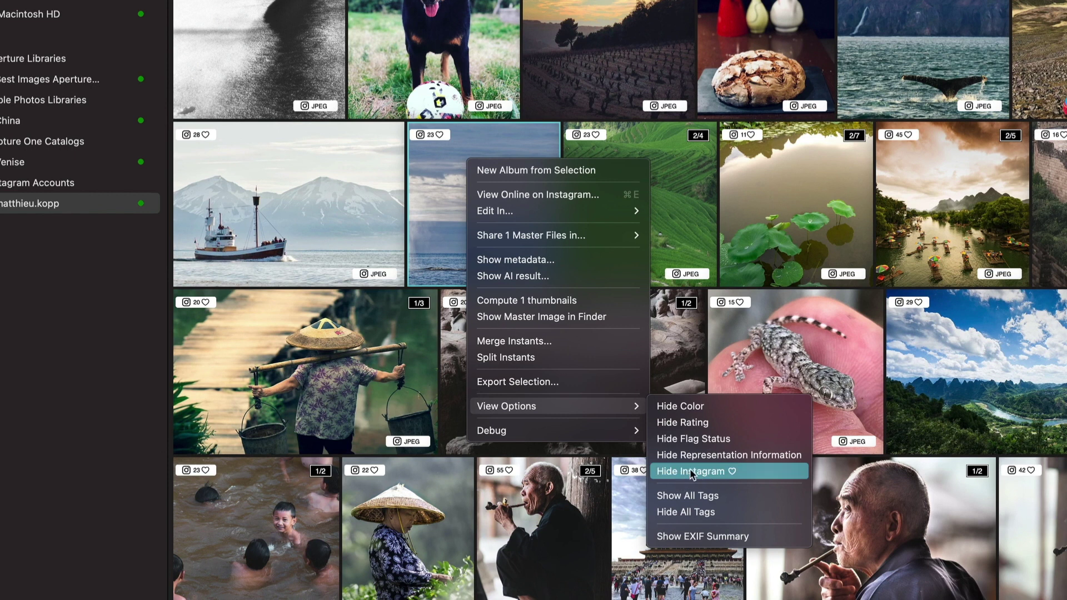
pyautogui.click(690, 471)
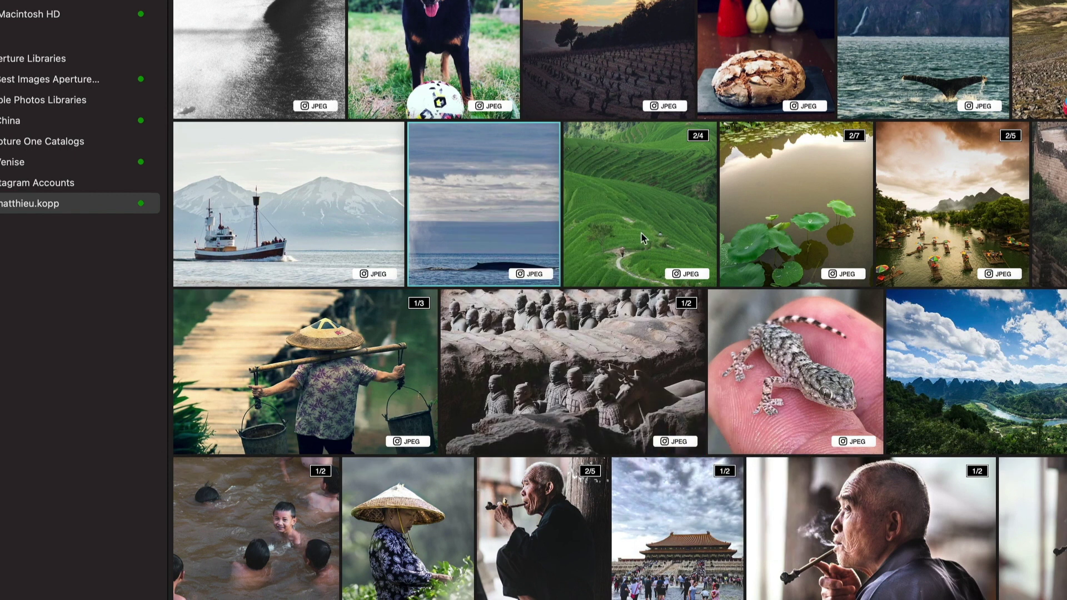
# Hide all tag badges on the thumbnails via View Options.
pyautogui.rightClick(456, 188)
pyautogui.moveTo(538, 427)
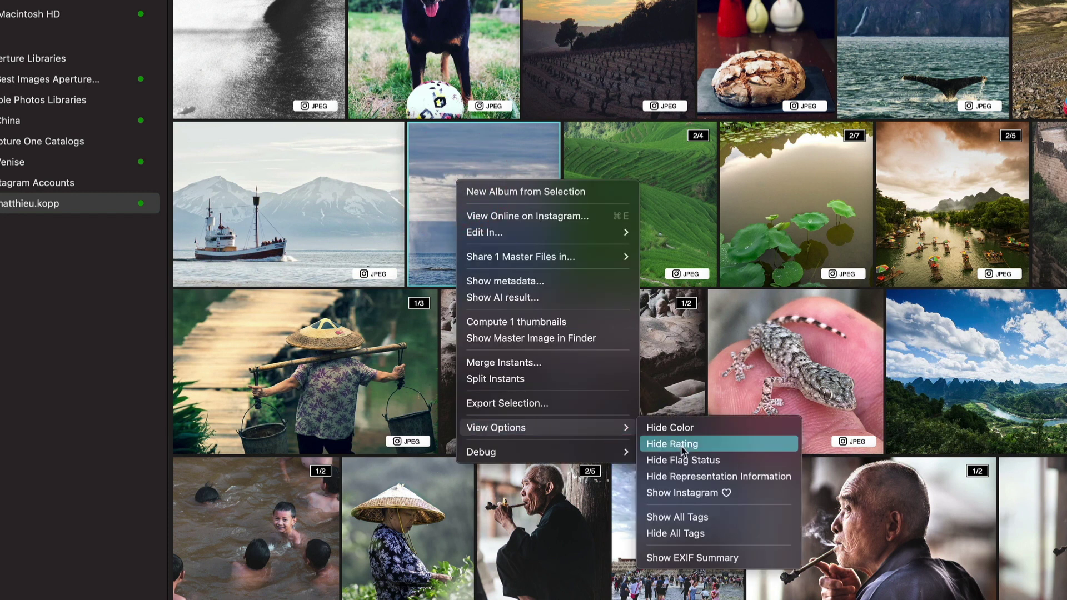
pyautogui.click(677, 534)
# Show all tag badges, including like counts, on every photo.
pyautogui.rightClick(505, 213)
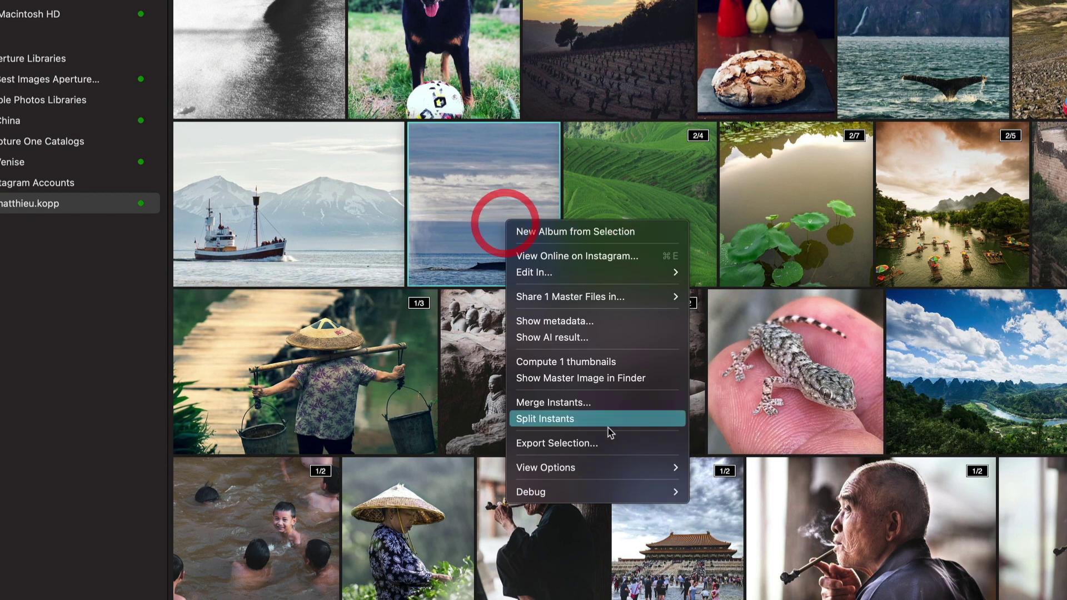
pyautogui.moveTo(604, 467)
pyautogui.click(735, 556)
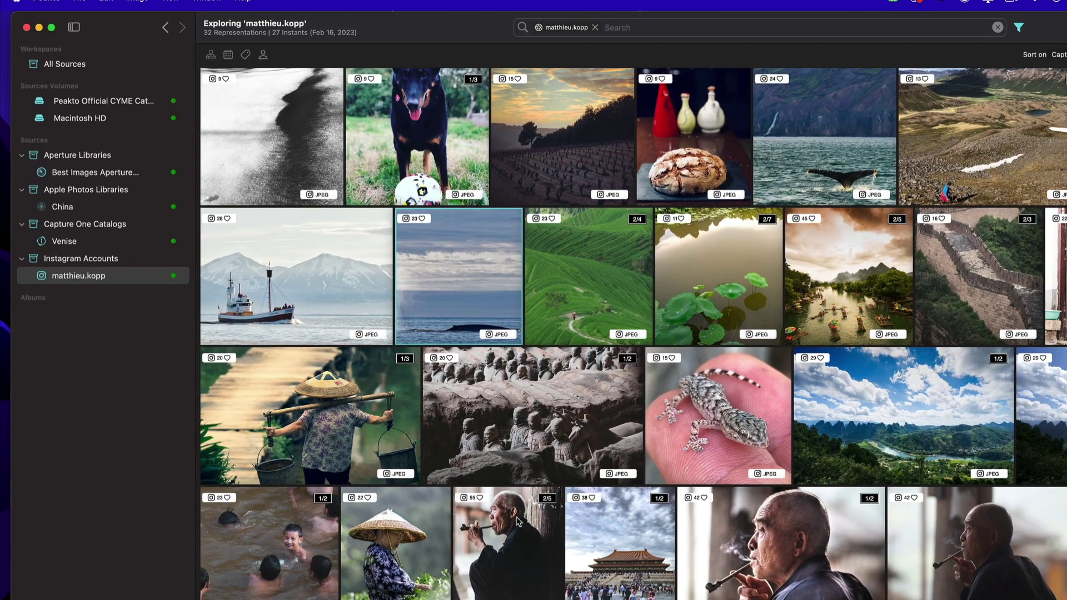
pyautogui.scroll(-2, 588, 528)
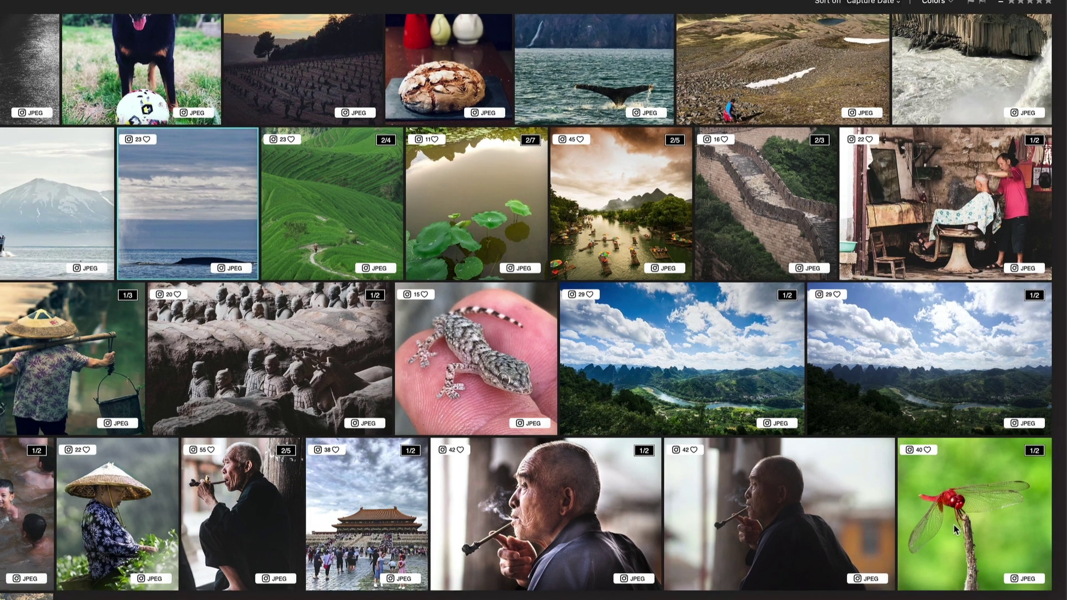
pyautogui.doubleClick(966, 509)
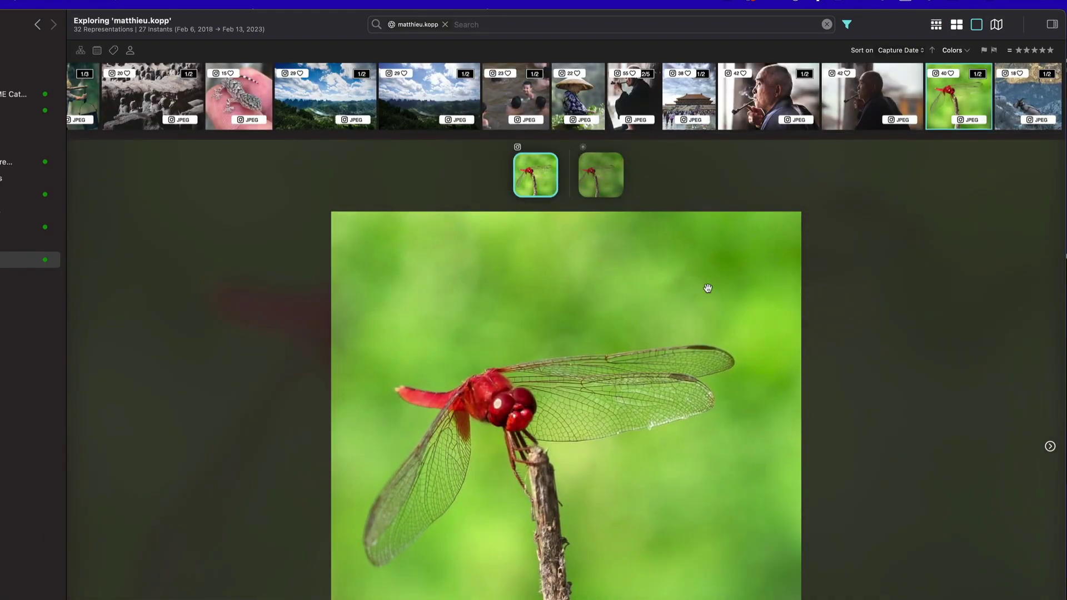
pyautogui.click(596, 169)
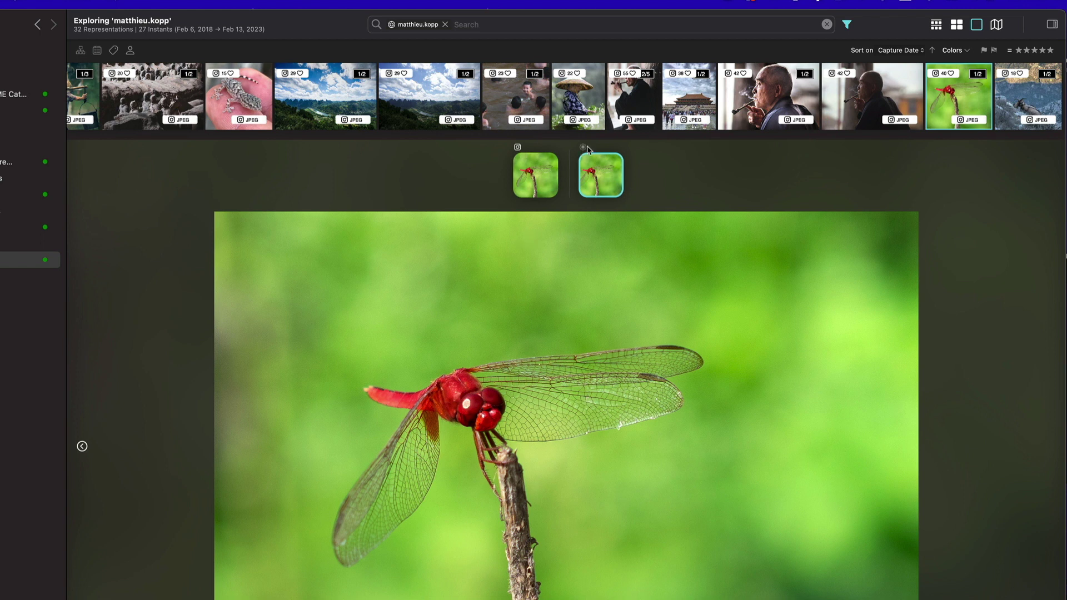
pyautogui.click(962, 27)
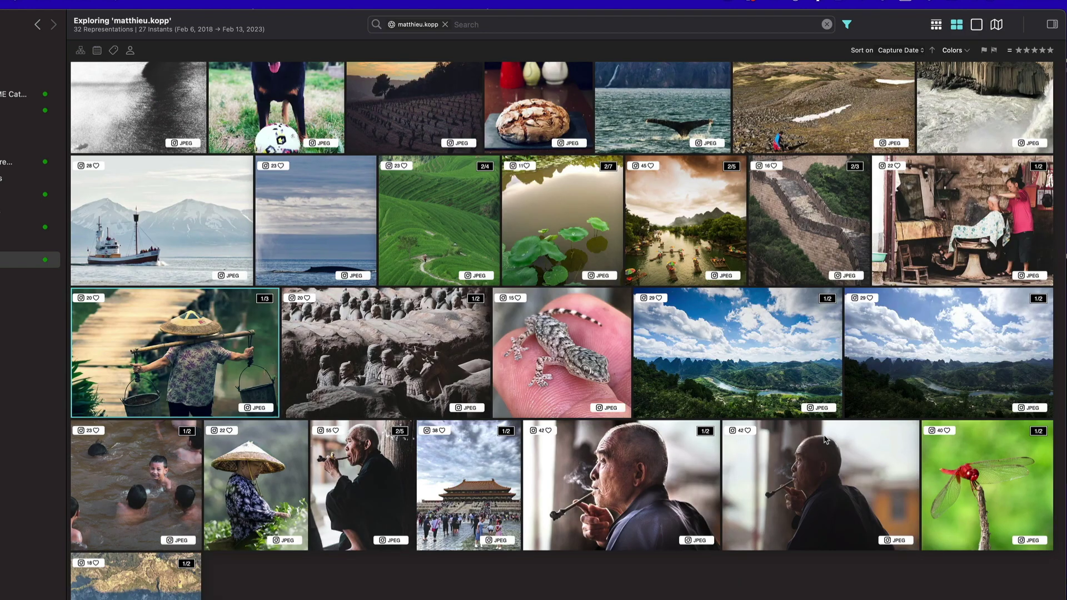
pyautogui.doubleClick(614, 461)
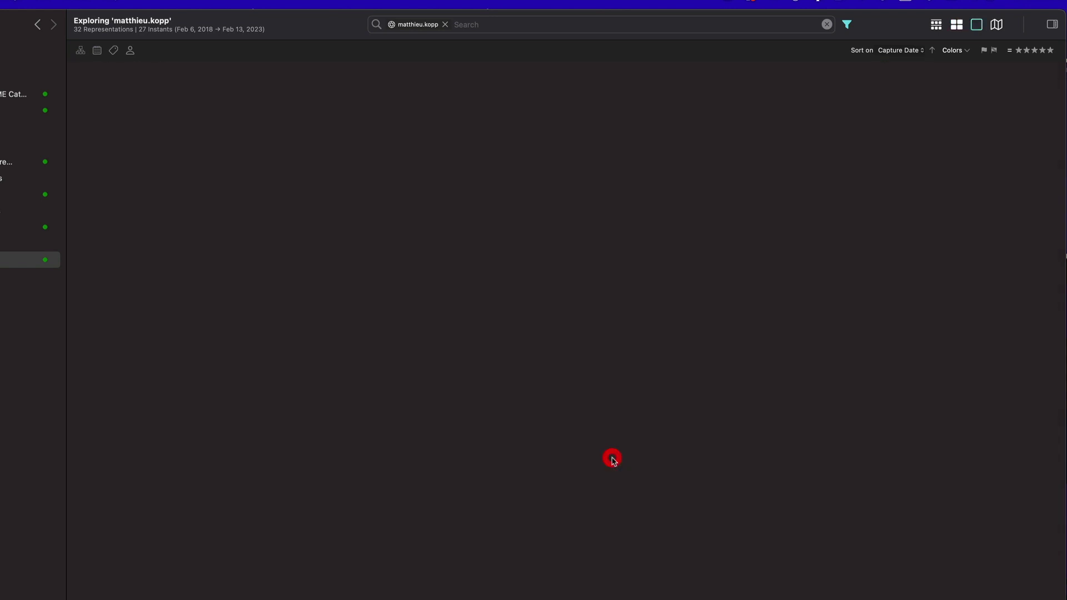
pyautogui.click(604, 181)
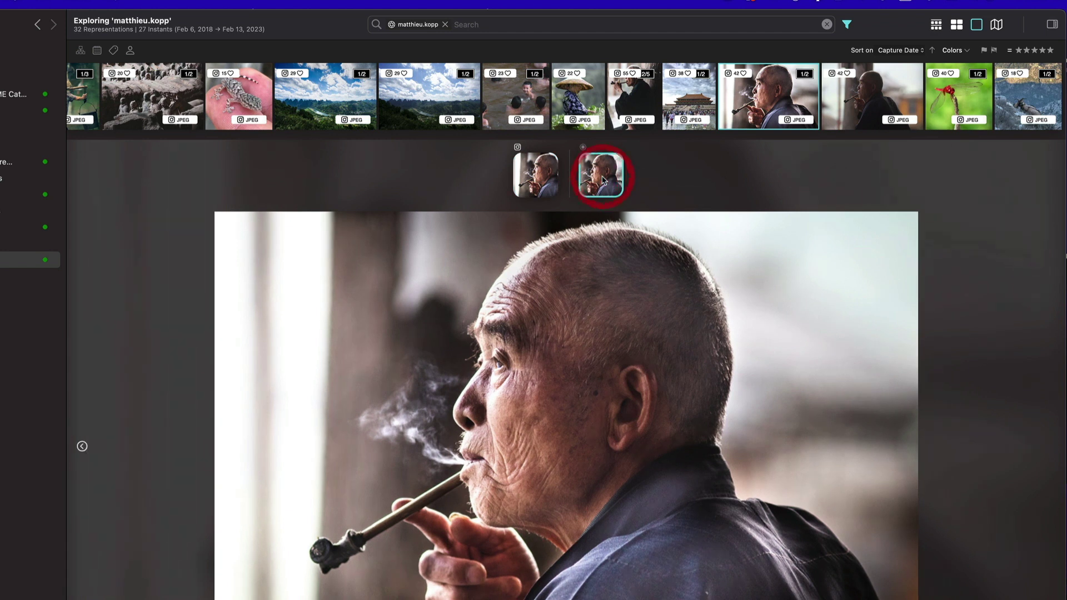
pyautogui.click(534, 180)
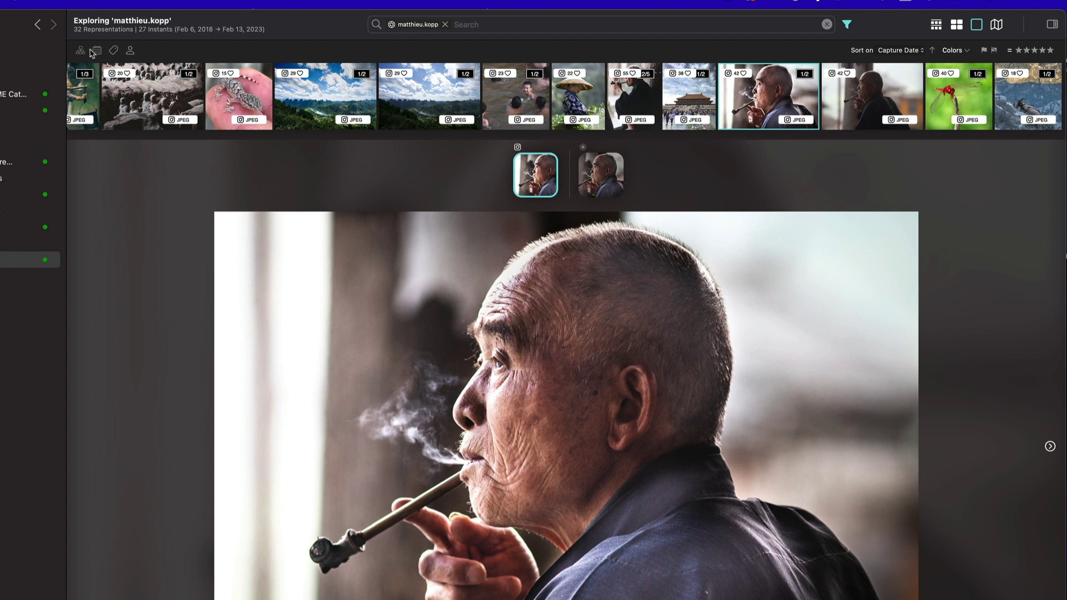
pyautogui.click(957, 25)
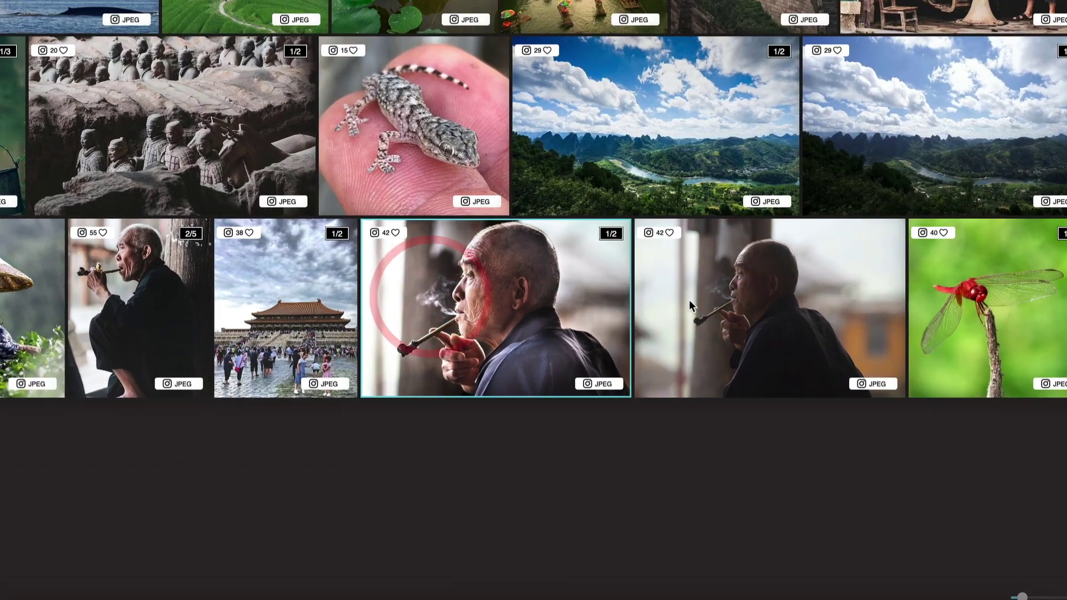
pyautogui.click(770, 480)
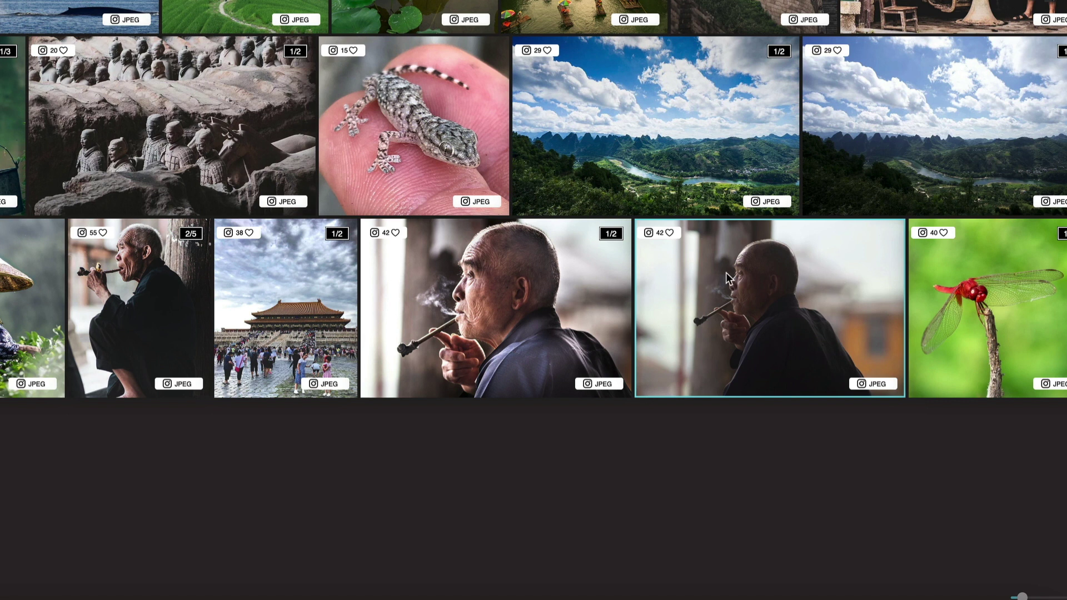
pyautogui.keyDown('super'); pyautogui.click(547, 269); pyautogui.keyUp('super')
# Merge the two selected pipe-smoker photos into one instant and open it.
pyautogui.rightClick(692, 288)
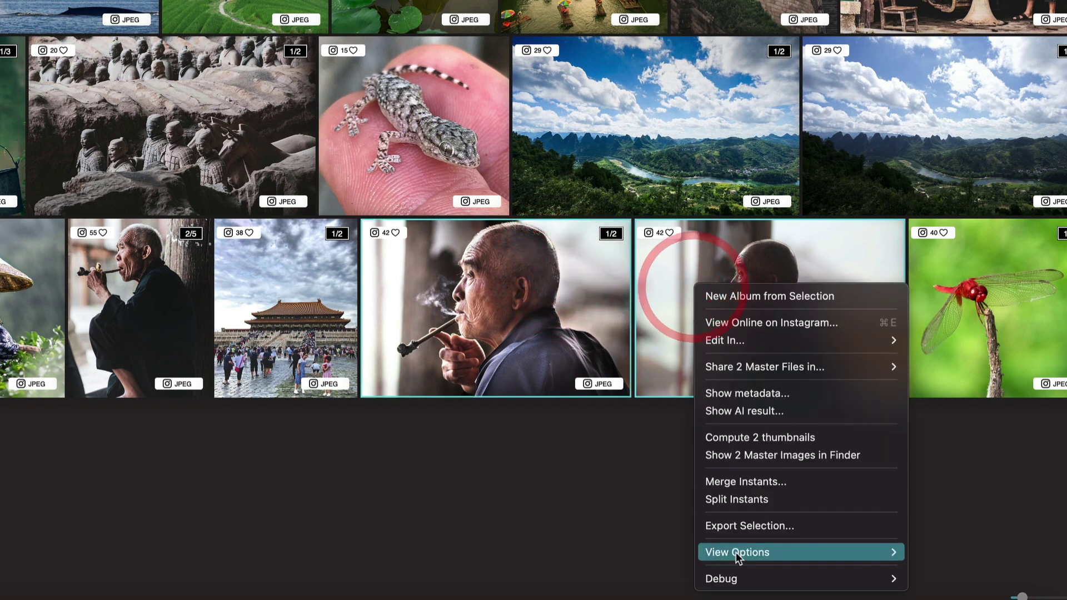
pyautogui.click(745, 482)
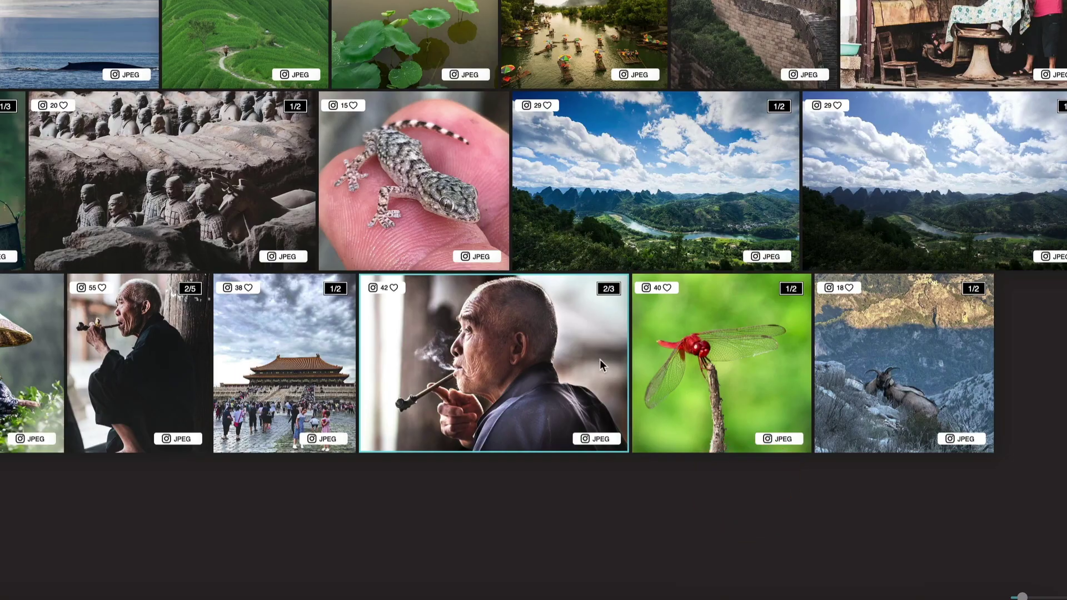
pyautogui.doubleClick(507, 350)
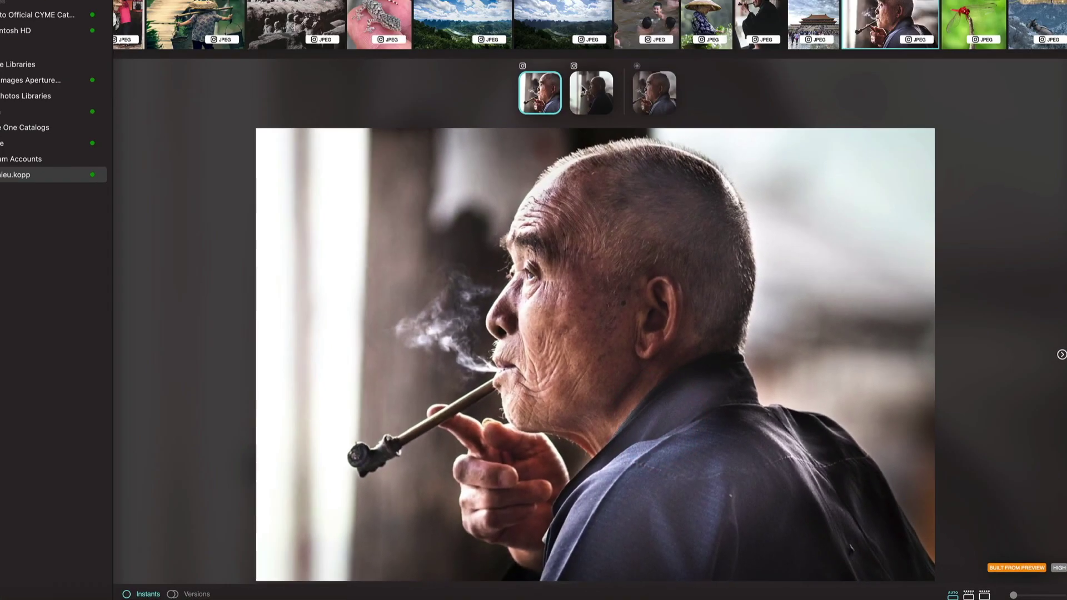
# Browse the merged instant's three versions, then return to the grid.
pyautogui.click(592, 93)
pyautogui.click(655, 93)
pyautogui.click(592, 93)
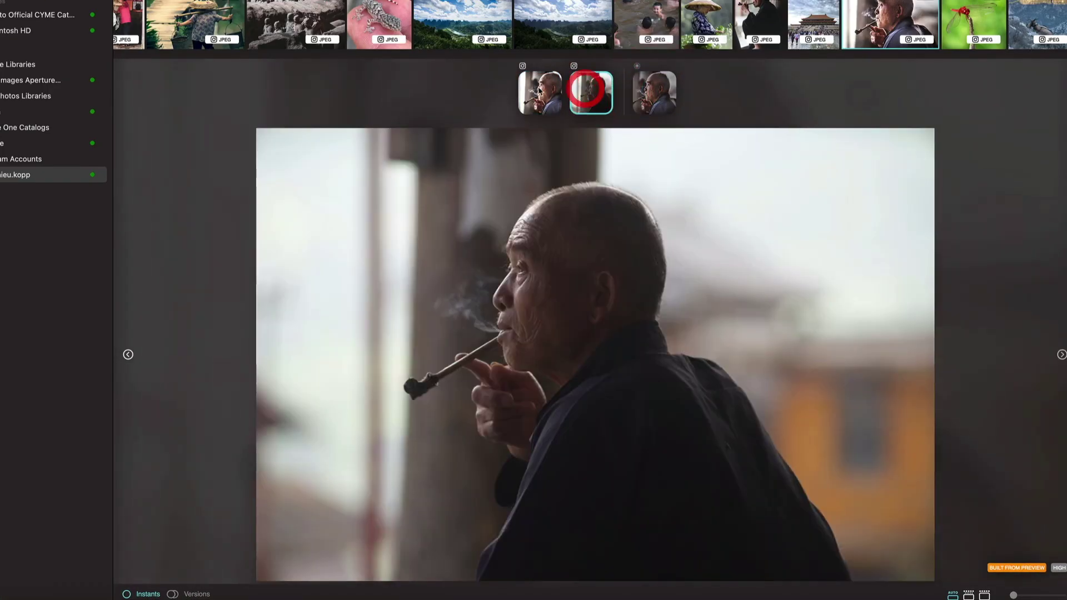
pyautogui.click(539, 90)
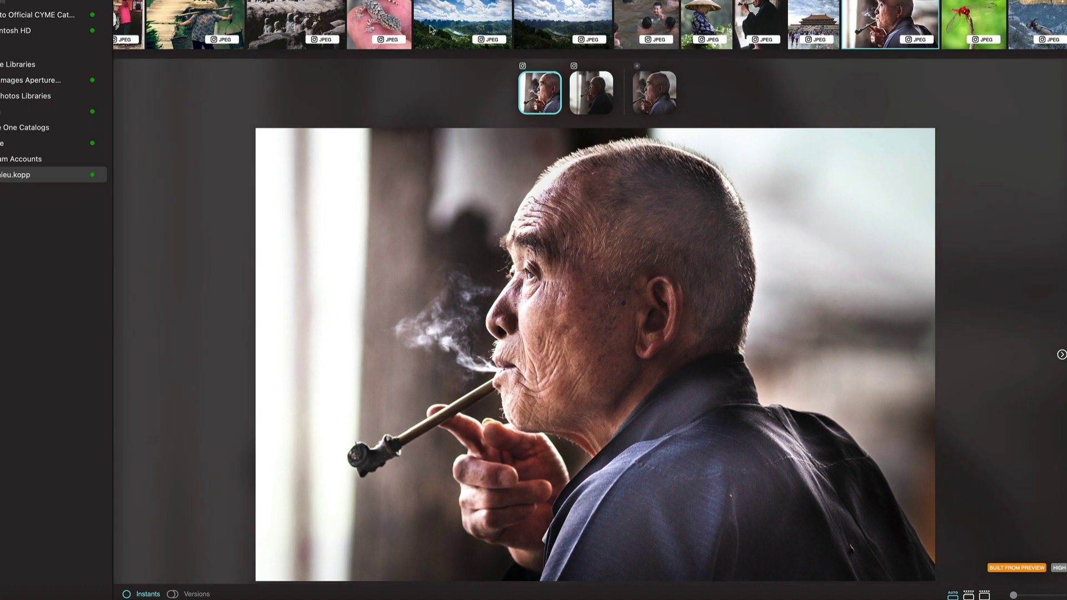
pyautogui.doubleClick(665, 225)
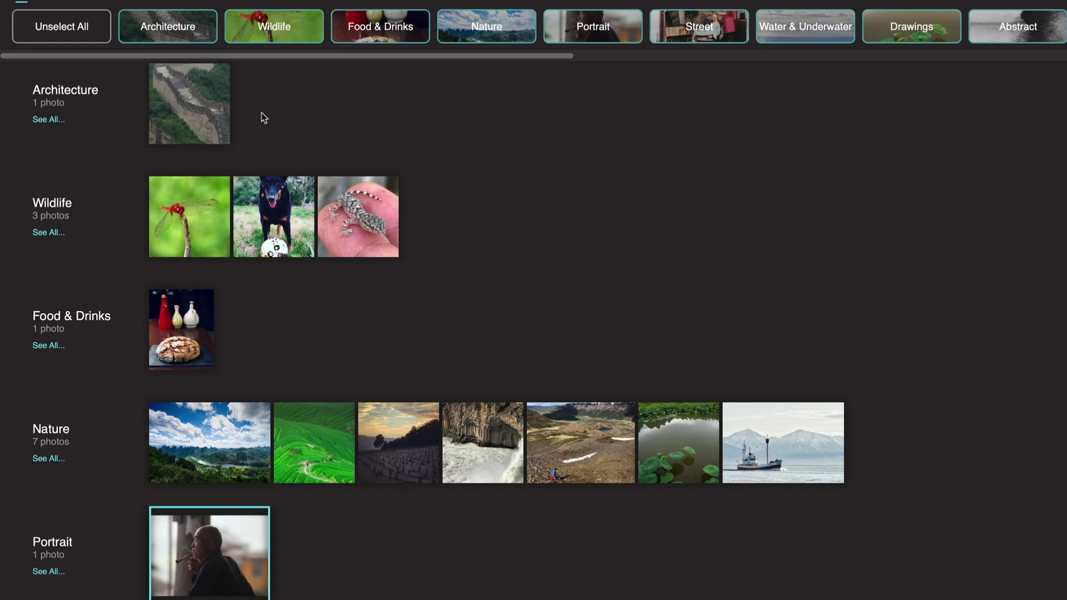
# Scroll through the AI category overview of the Instagram photos.
pyautogui.scroll(-5, 234, 219)
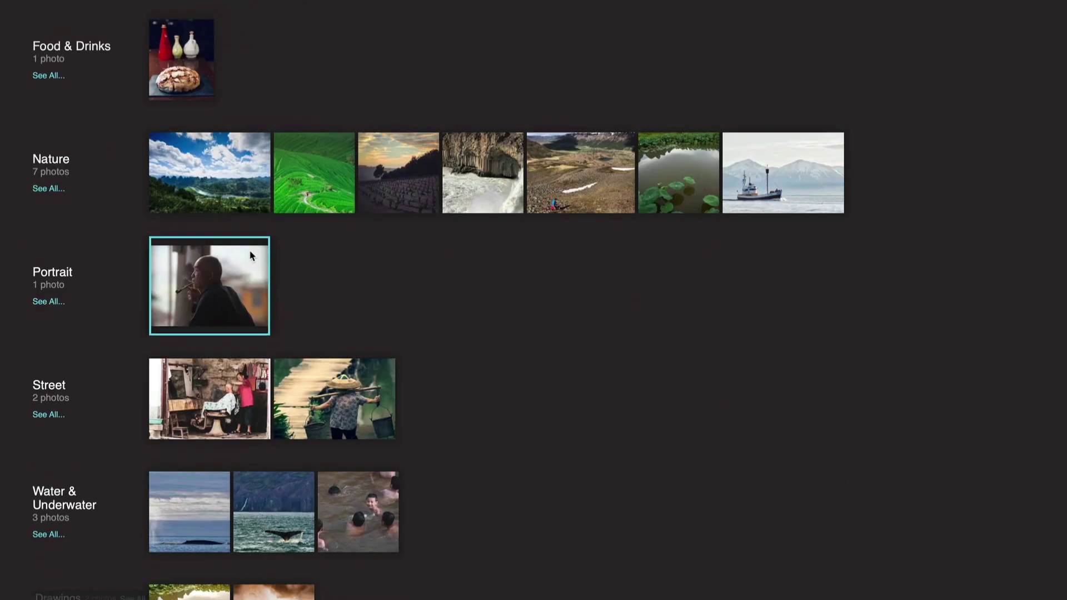
pyautogui.scroll(5, 439, 195)
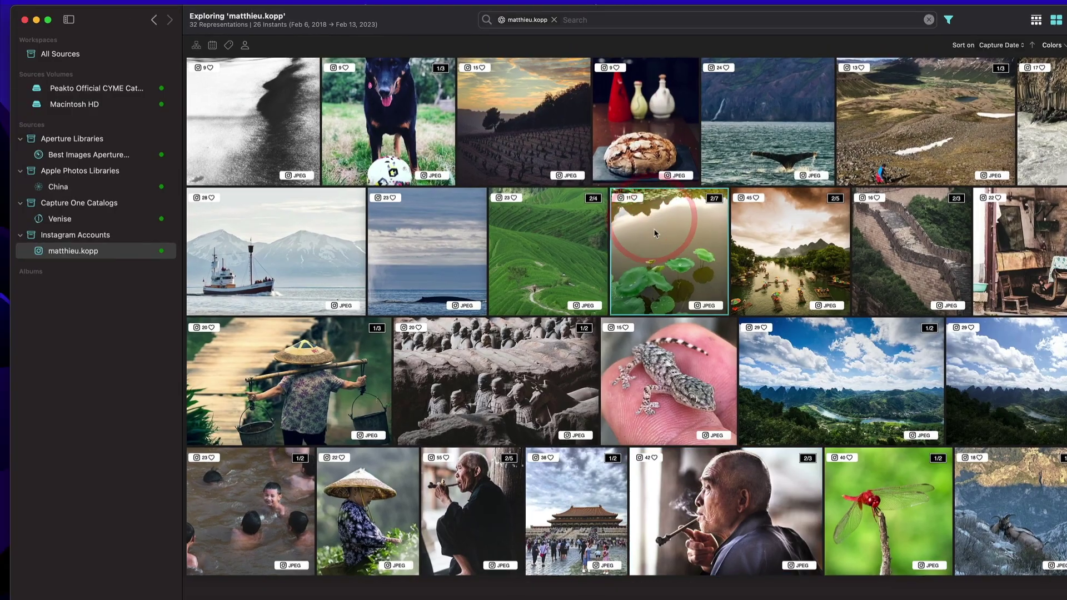
# Choose View Online on Instagram from the lotus photo's context menu.
pyautogui.rightClick(654, 234)
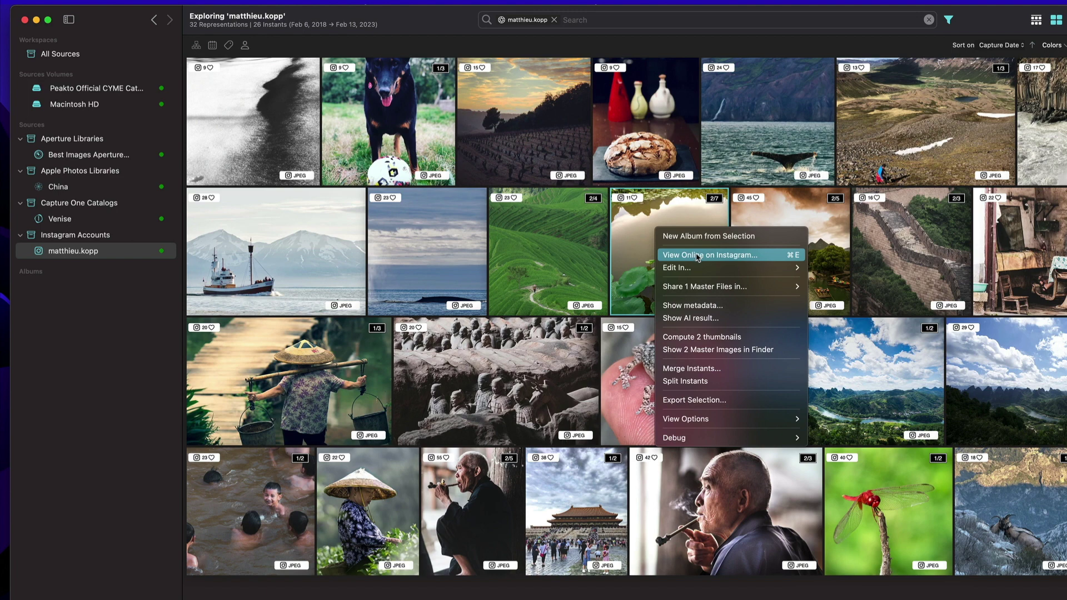
pyautogui.click(698, 255)
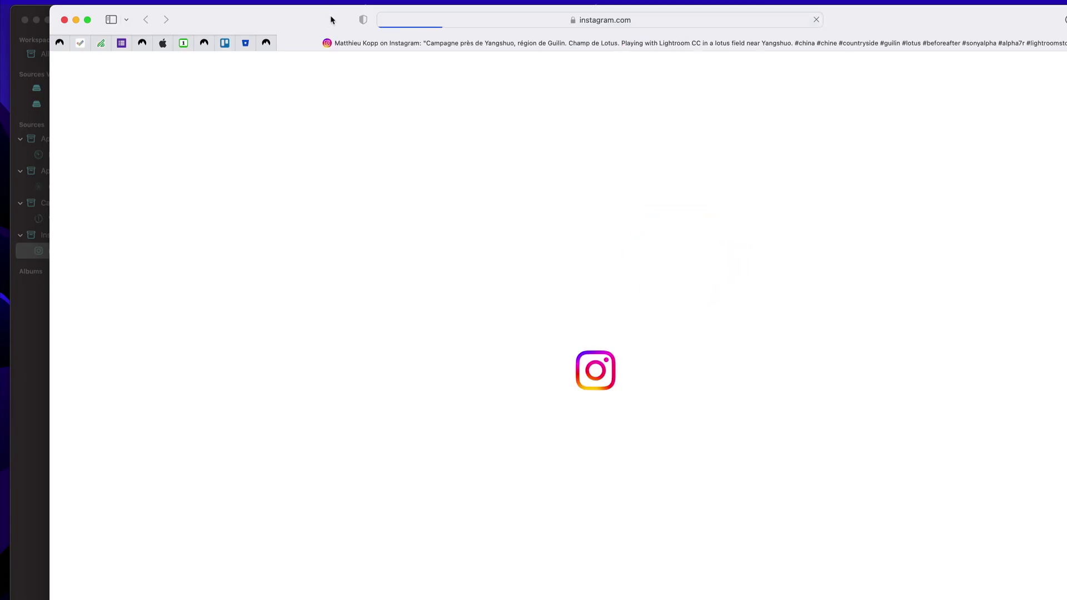
# Shrink and reposition the browser window showing the lotus post, keeping Peakto in front.
pyautogui.moveTo(331, 20); pyautogui.dragTo(353, 20)
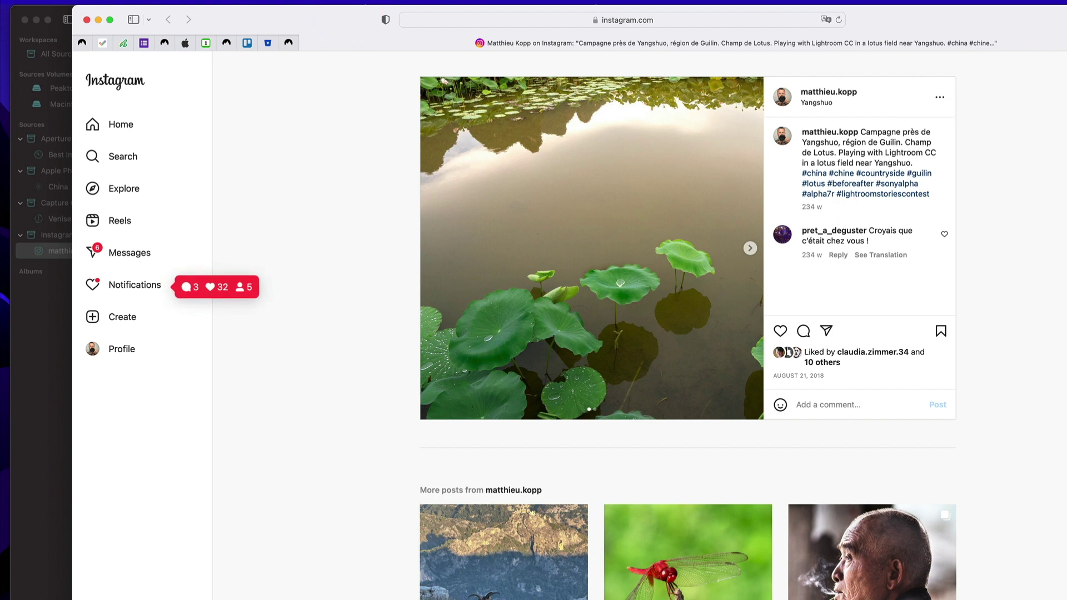
pyautogui.moveTo(1062, 597); pyautogui.dragTo(814, 425)
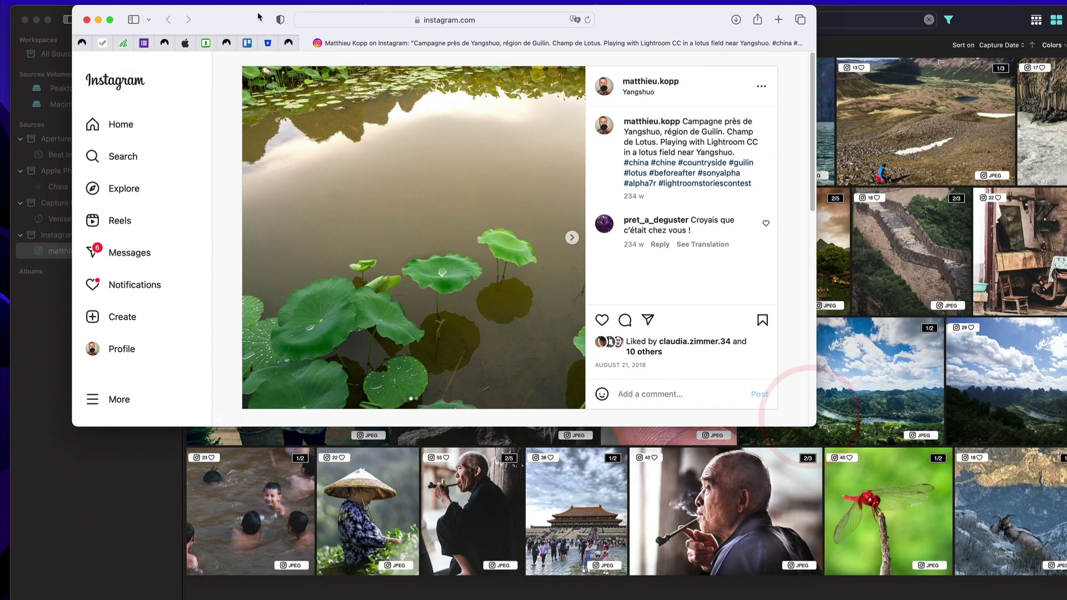
pyautogui.moveTo(284, 15); pyautogui.dragTo(664, 187)
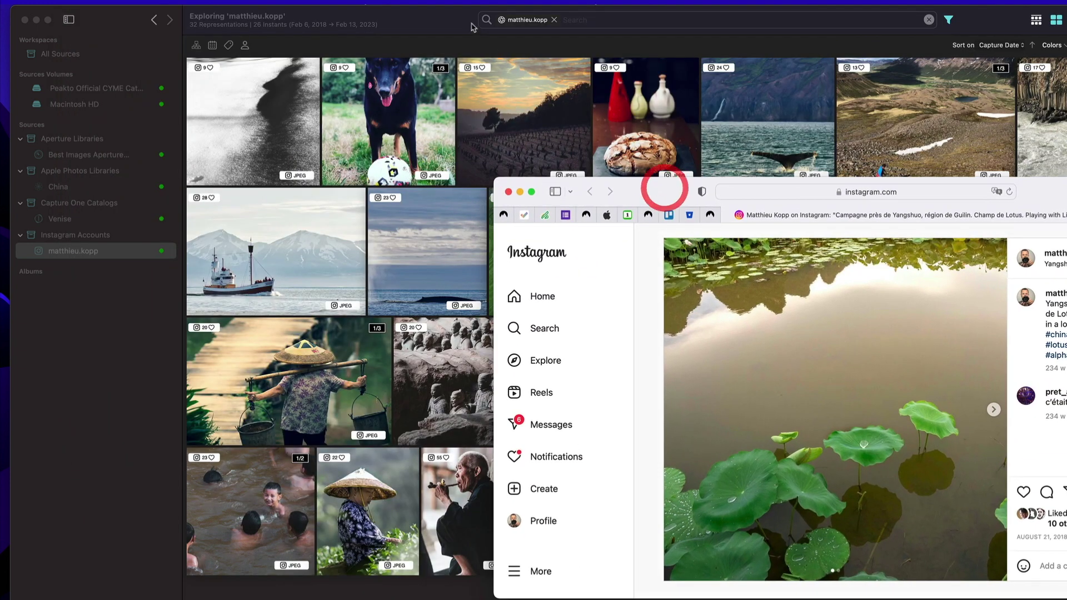
pyautogui.click(410, 17)
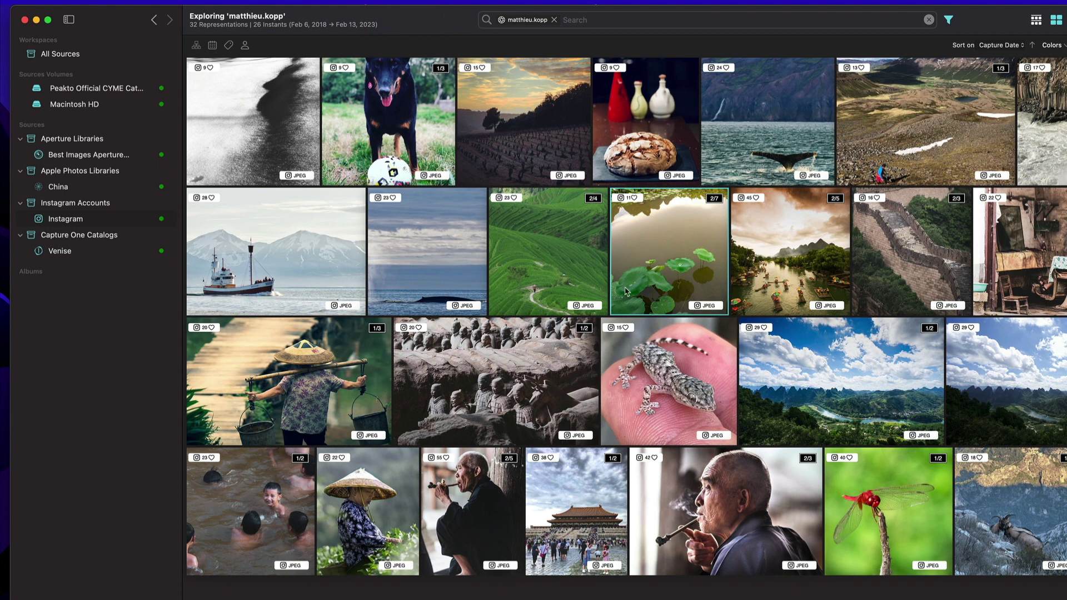
pyautogui.doubleClick(667, 256)
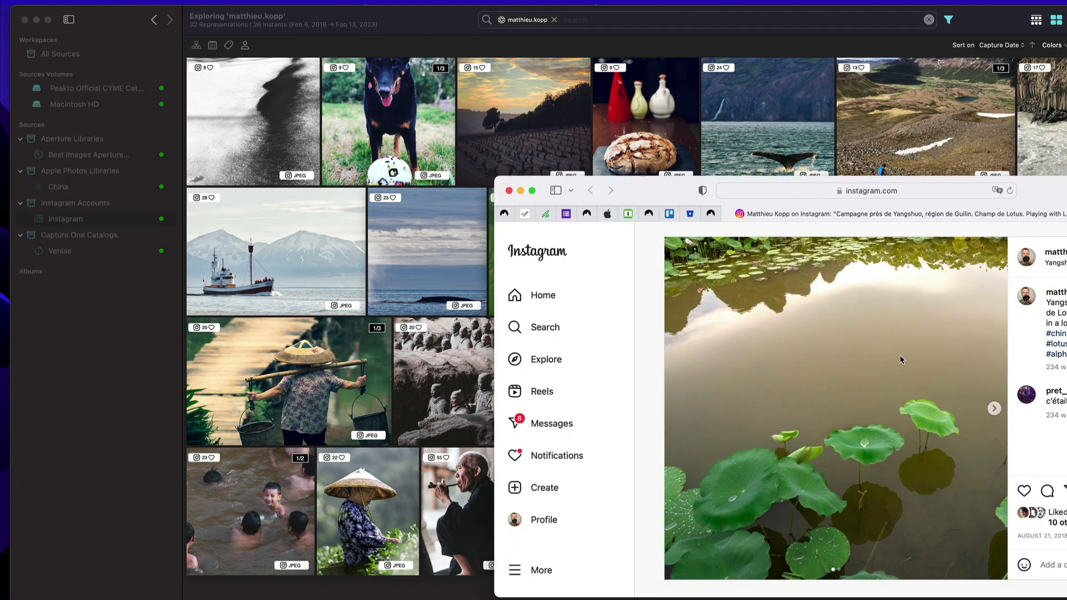
pyautogui.moveTo(667, 184); pyautogui.dragTo(783, 218)
pyautogui.click(408, 23)
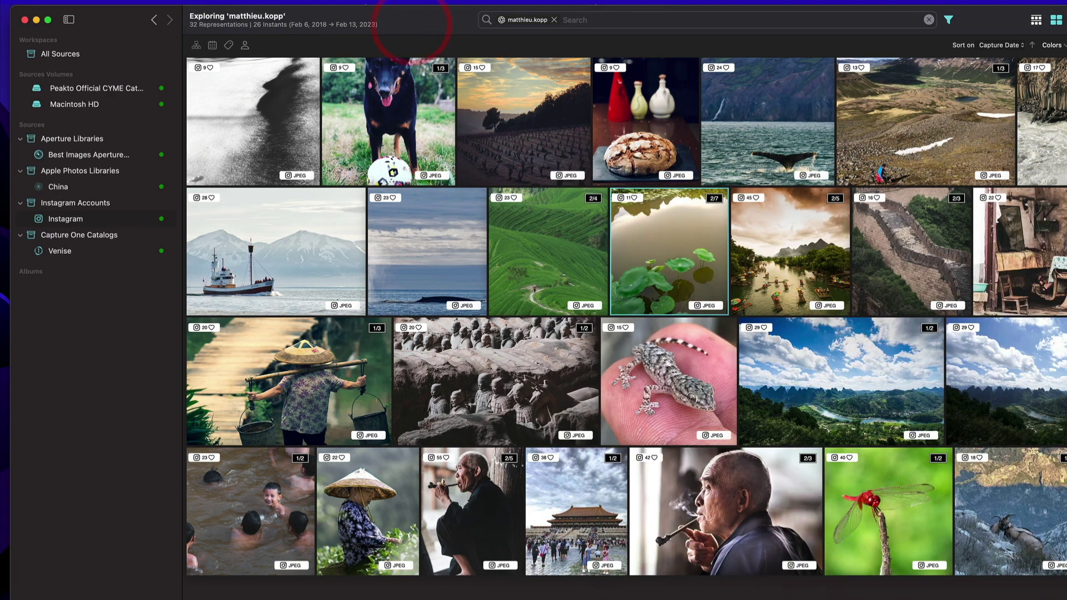
# Open the lotus photo's inspector and view its EXIF, then IPTC metadata.
pyautogui.press('super+i')
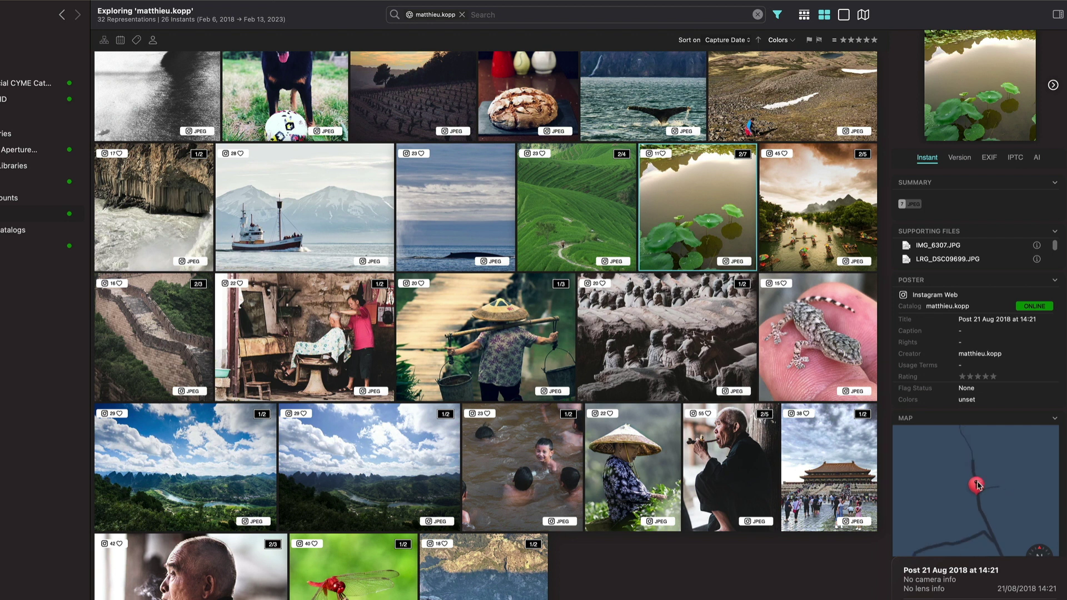
pyautogui.scroll(3, 979, 489)
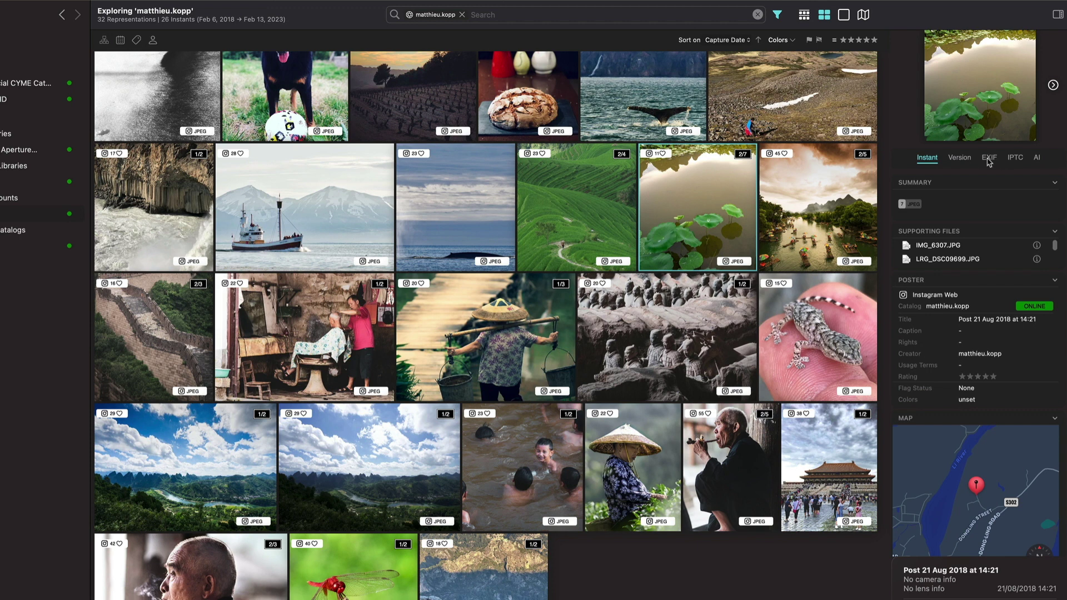
pyautogui.click(988, 159)
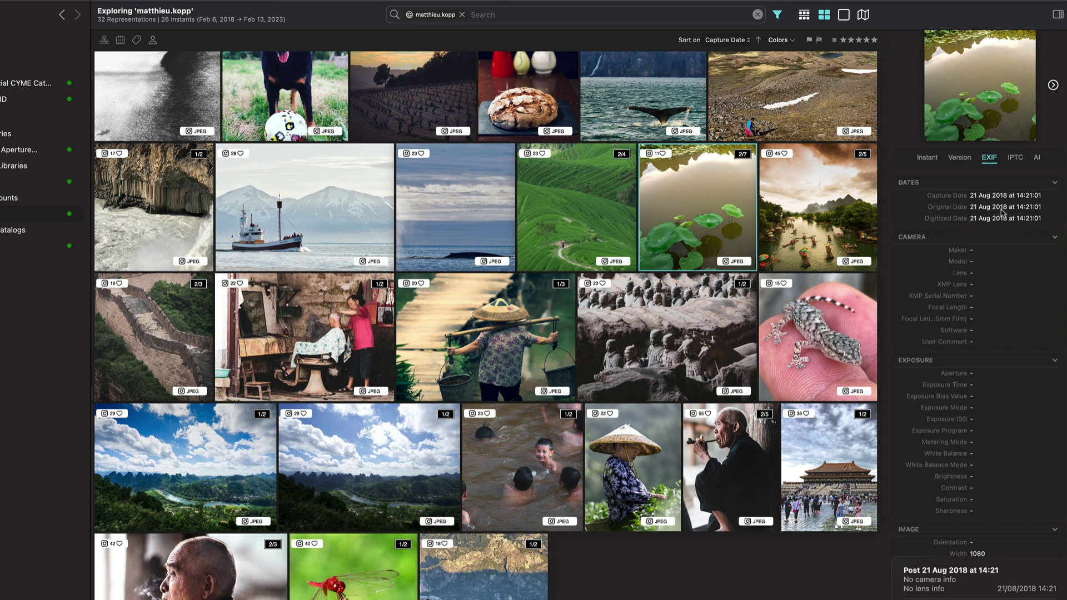
pyautogui.click(1015, 159)
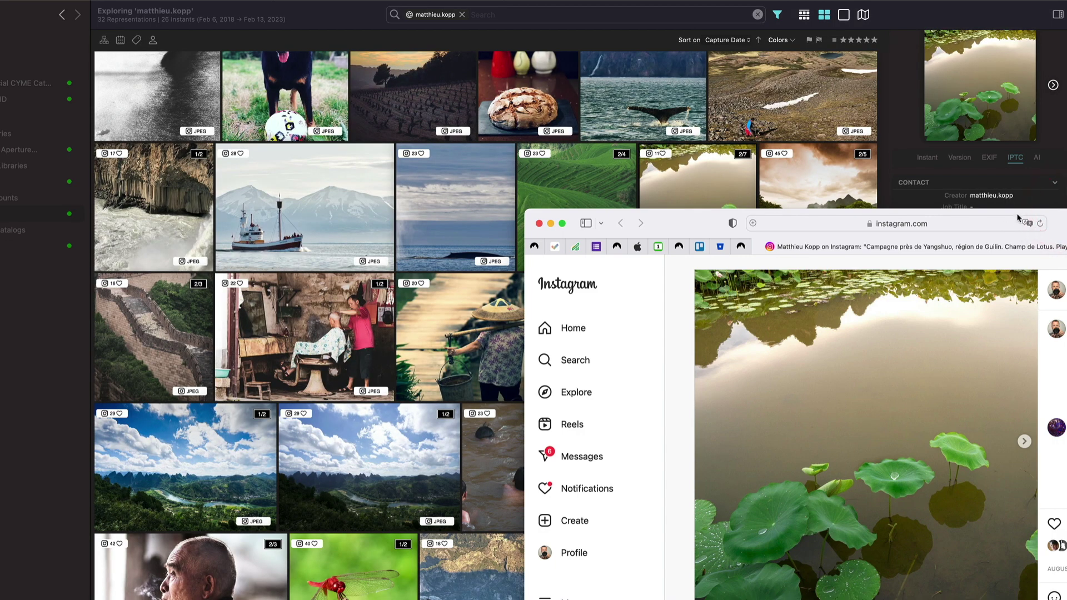
# Move the Instagram post window out of the metadata panel's way.
pyautogui.moveTo(1019, 220); pyautogui.dragTo(724, 196)
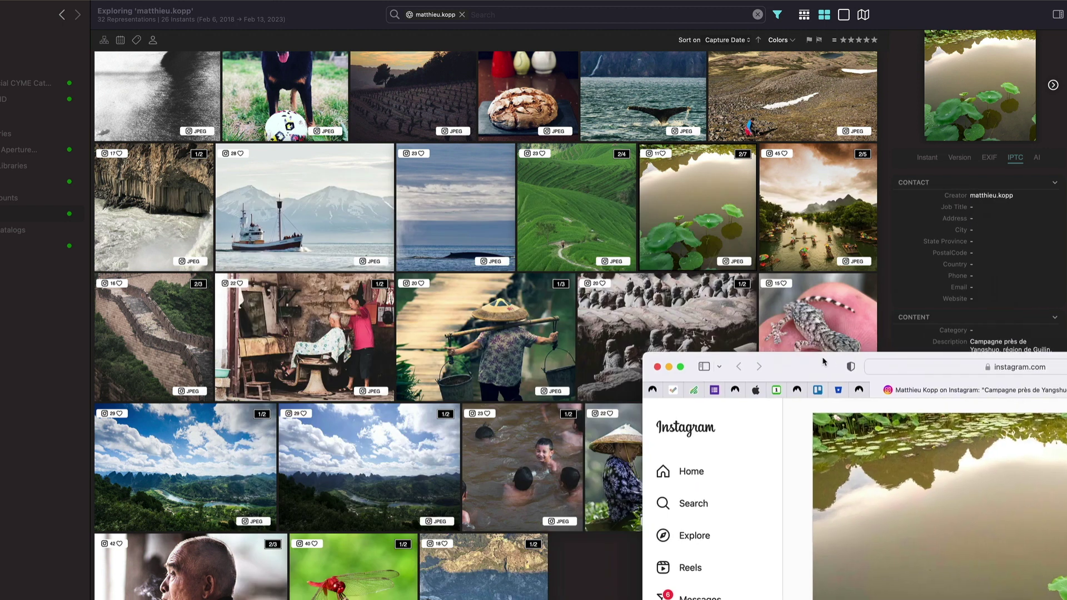
pyautogui.moveTo(576, 199); pyautogui.dragTo(1011, 363)
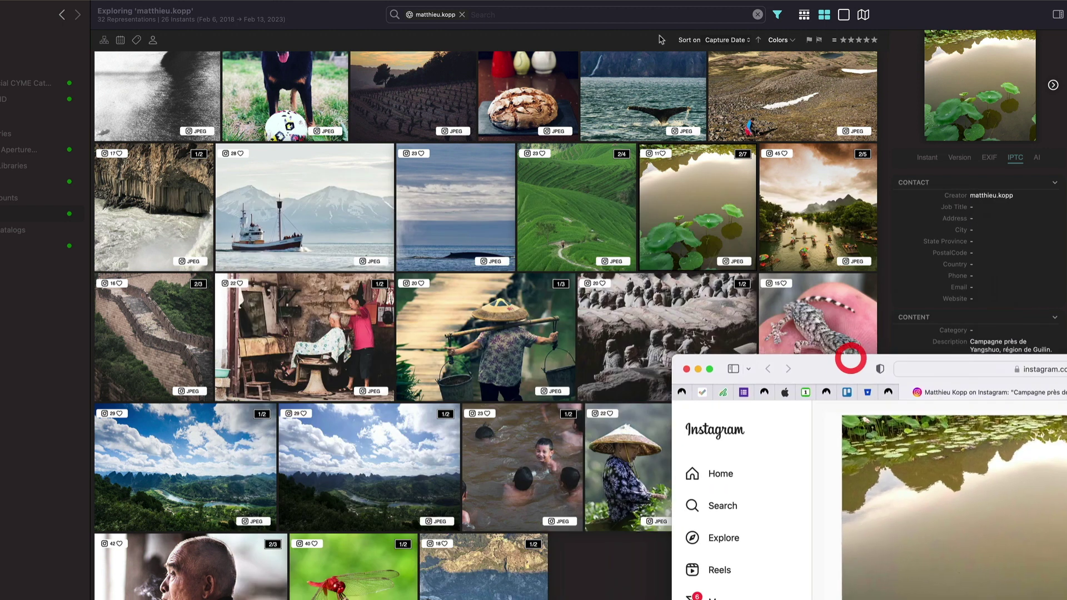
pyautogui.click(569, 18)
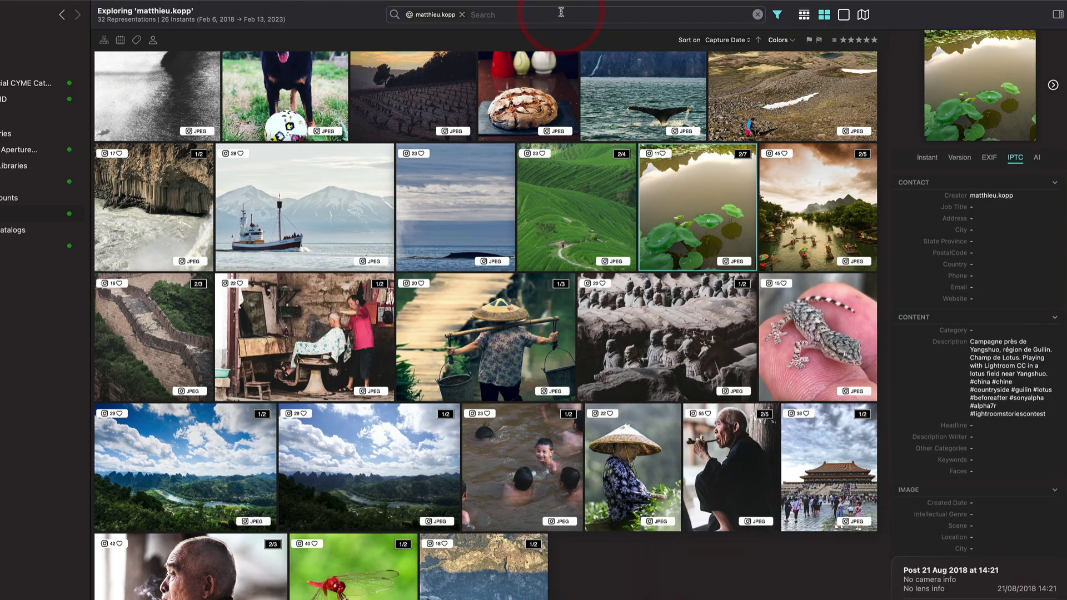
# Search 'camp' in content descriptions to isolate the lotus photo, then clear the search.
pyautogui.write('campagn')
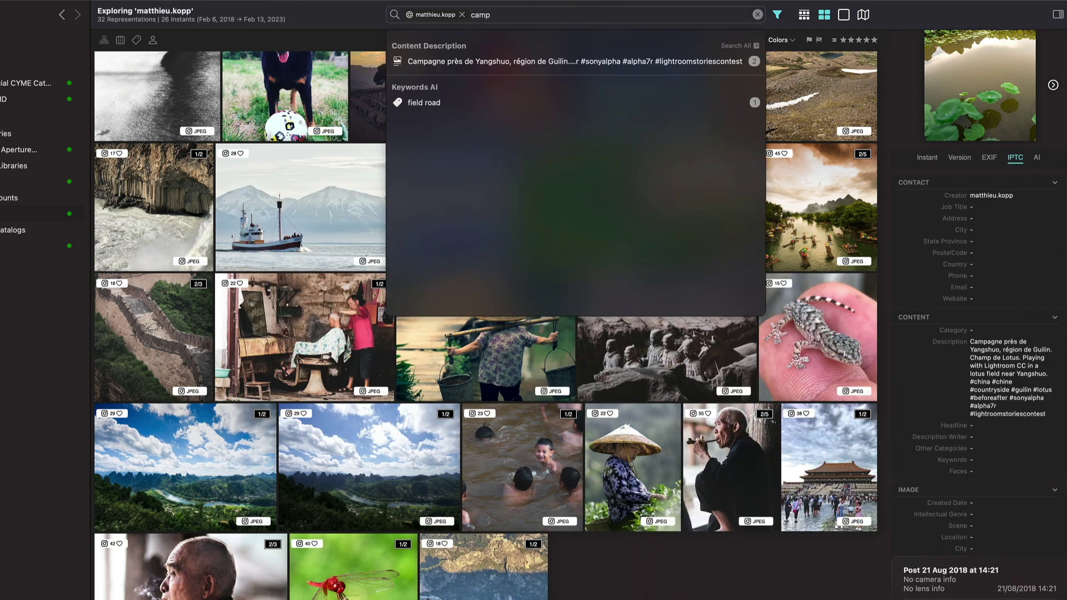
pyautogui.click(509, 62)
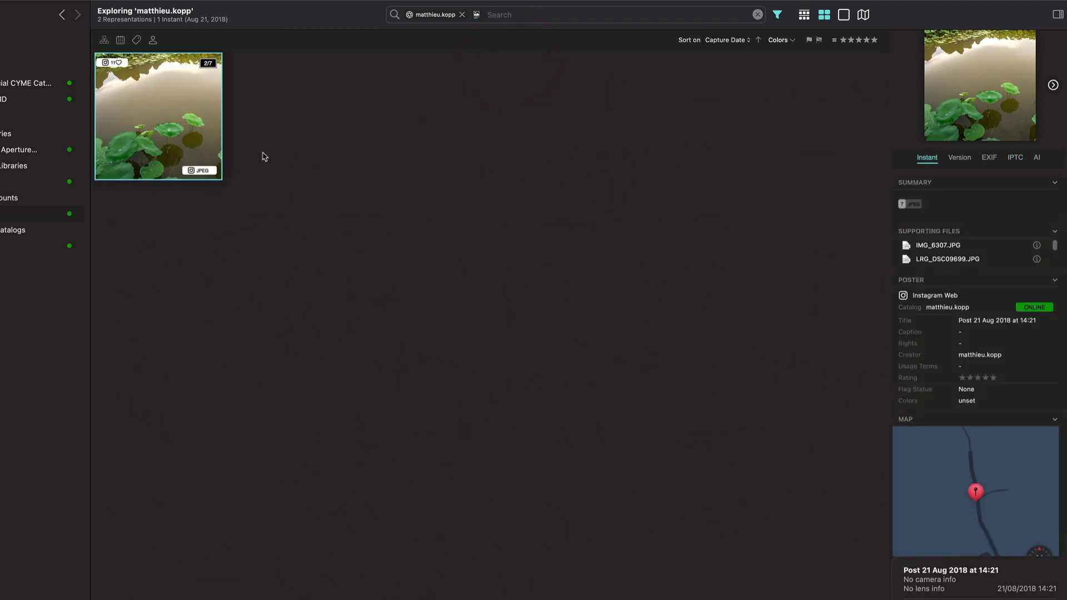
pyautogui.click(758, 15)
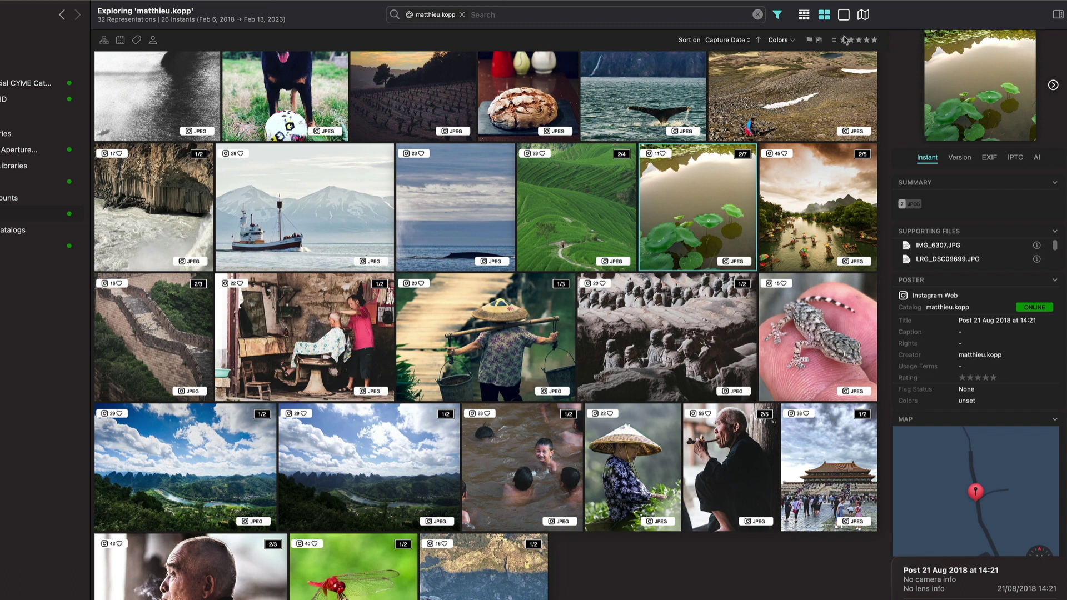
pyautogui.click(864, 16)
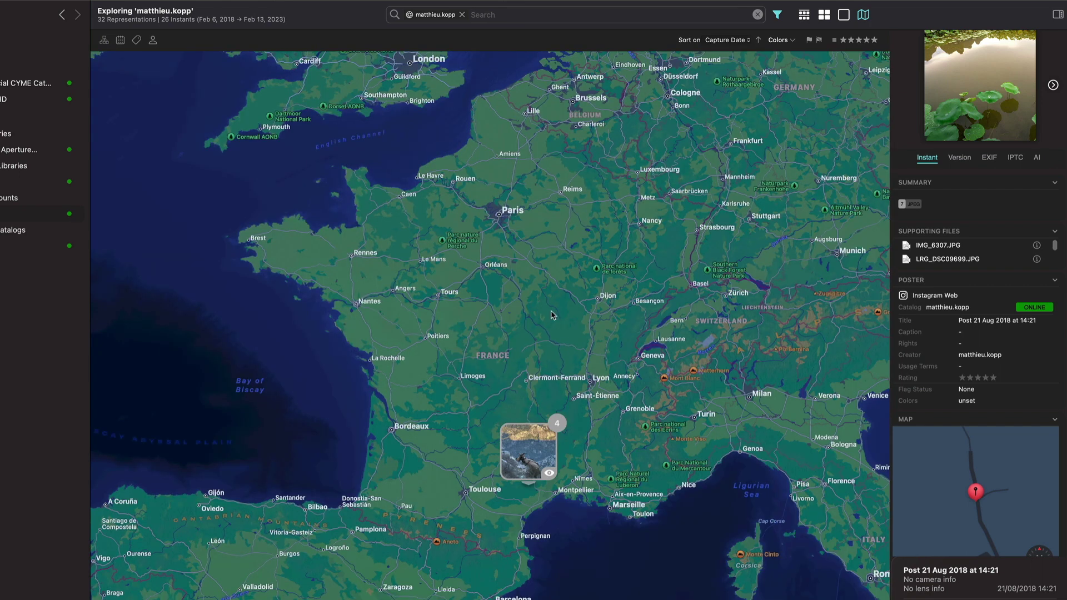
pyautogui.scroll(-10, 552, 315)
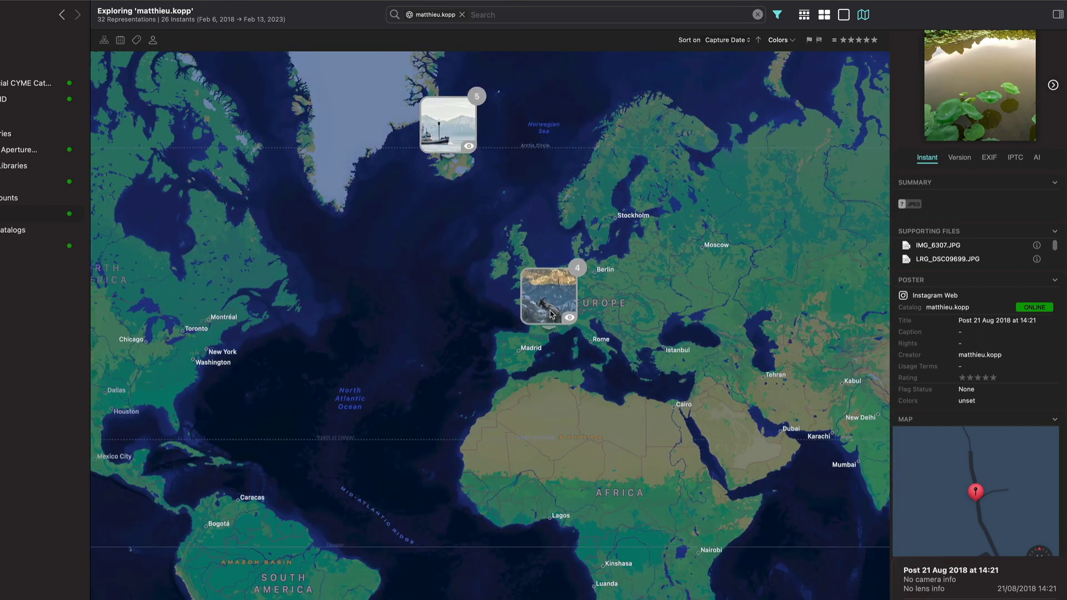
pyautogui.hscroll(10, 552, 315)
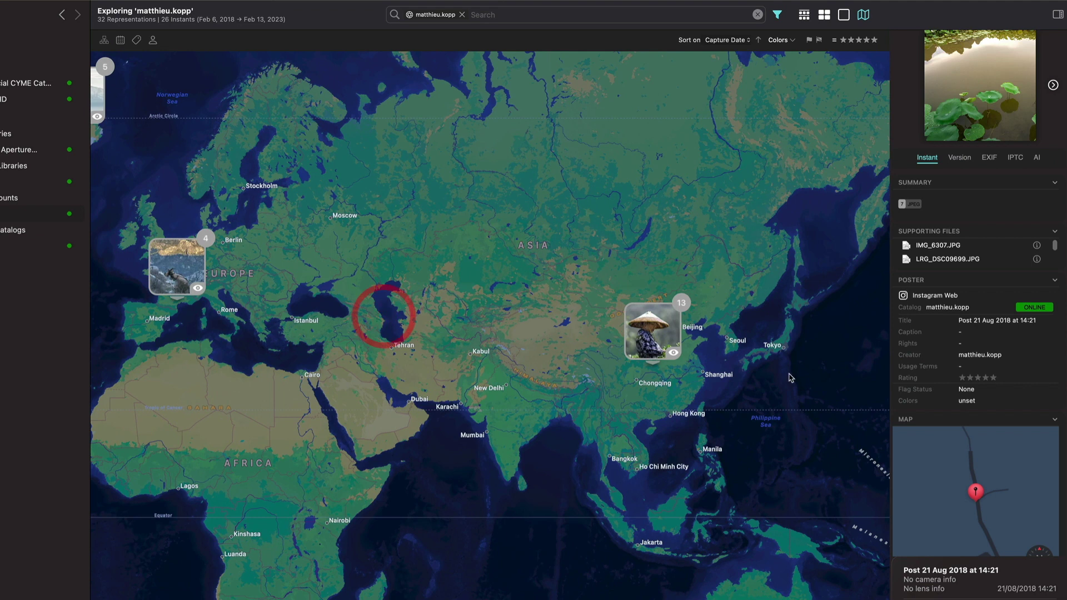
pyautogui.scroll(10, 717, 347)
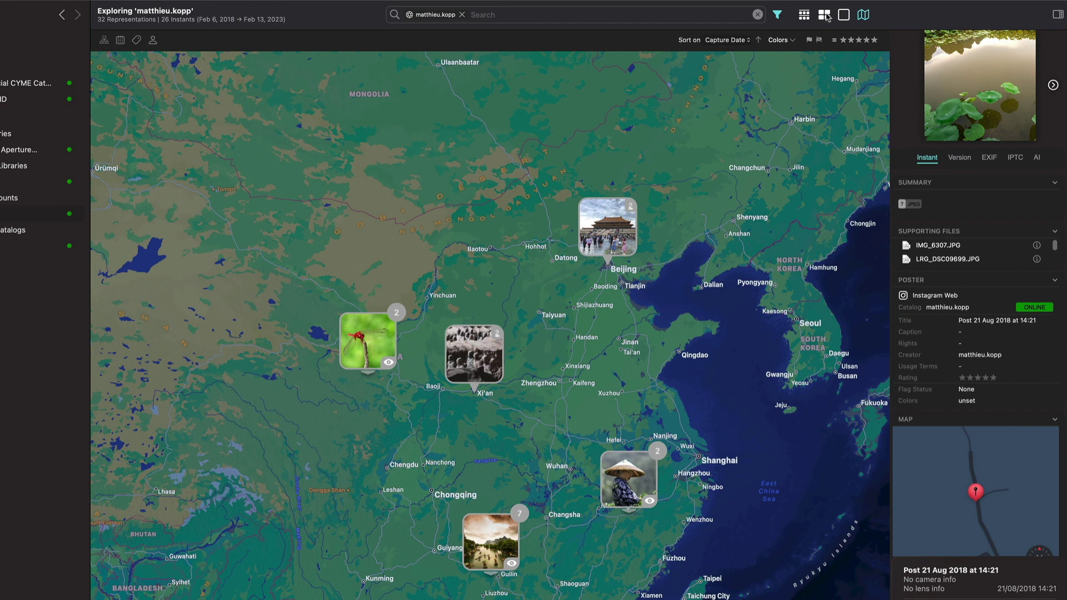
pyautogui.click(825, 15)
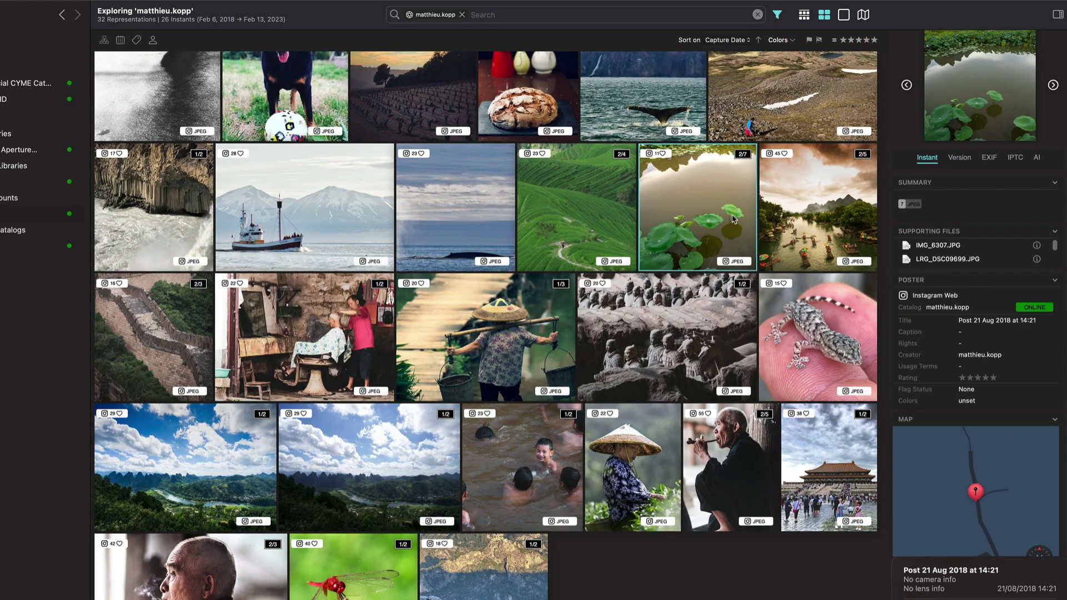
# Reveal the whale photo's master JPEG in Finder from its context menu.
pyautogui.rightClick(691, 194)
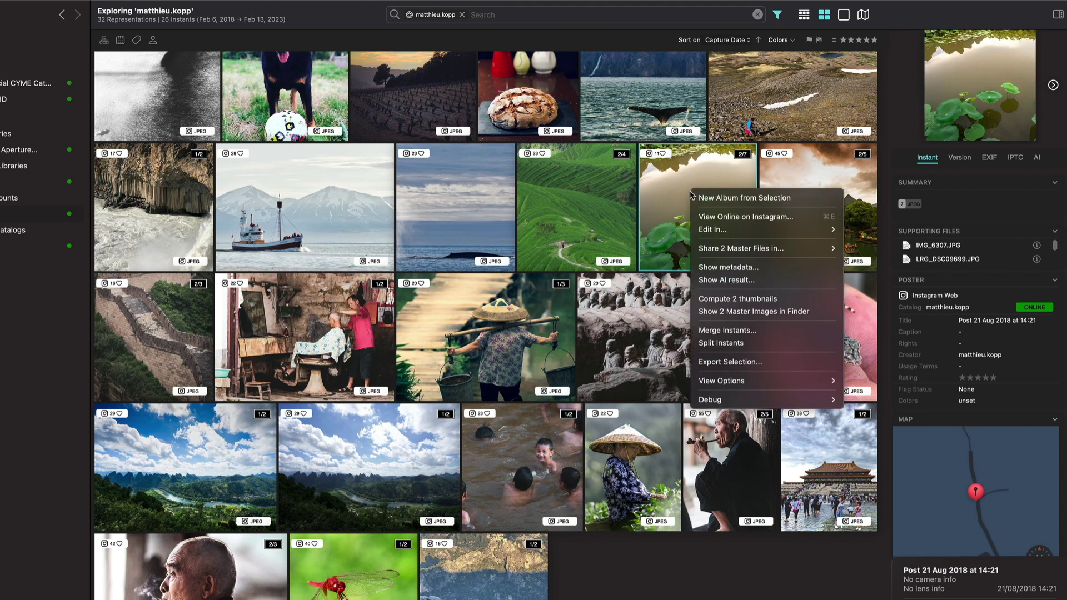
pyautogui.click(575, 233)
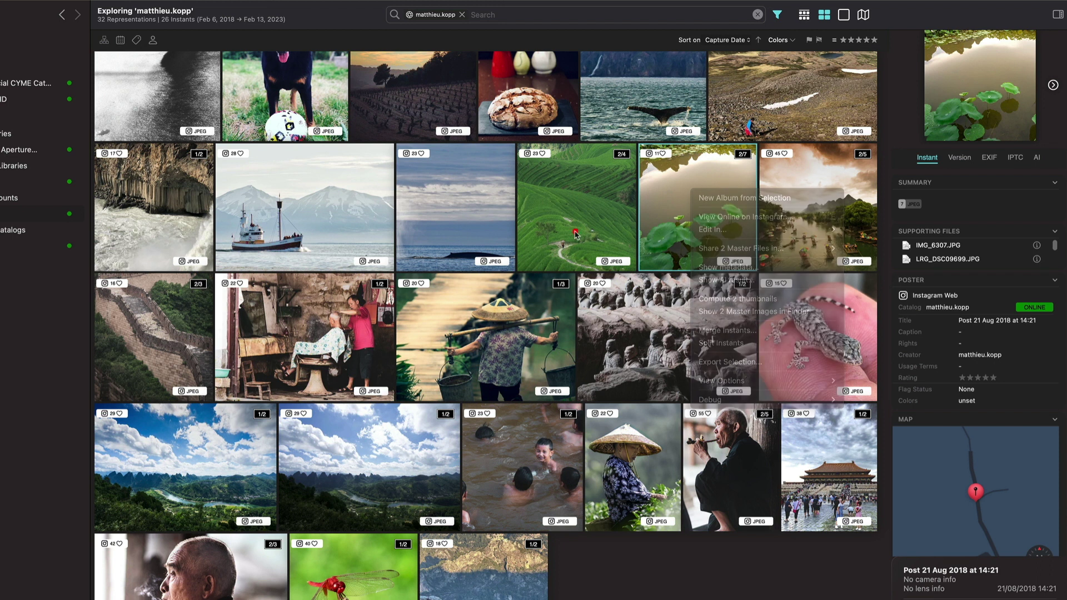
pyautogui.rightClick(460, 209)
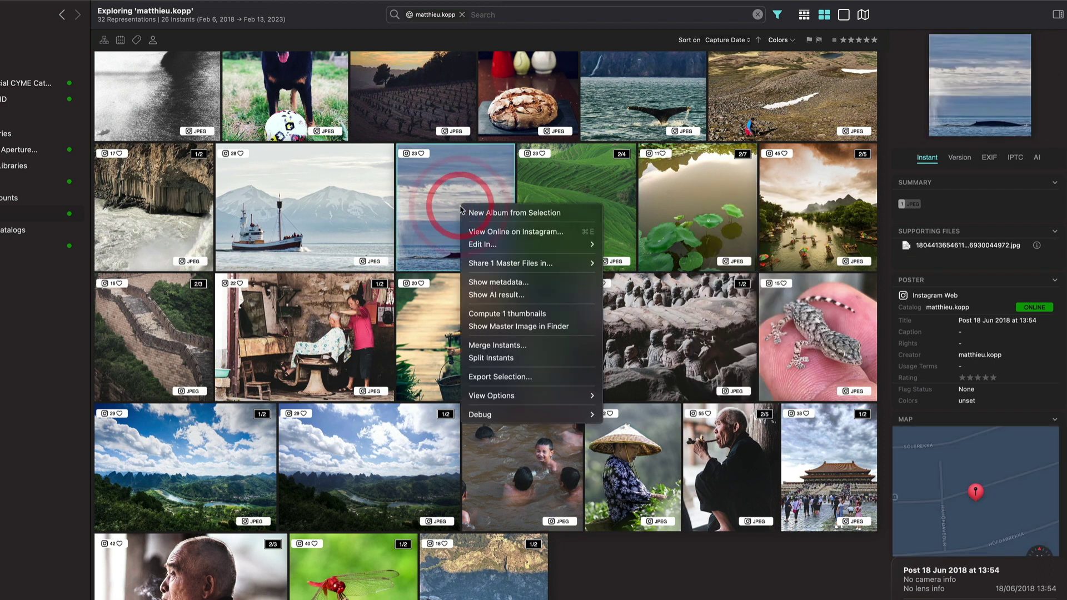
pyautogui.click(494, 327)
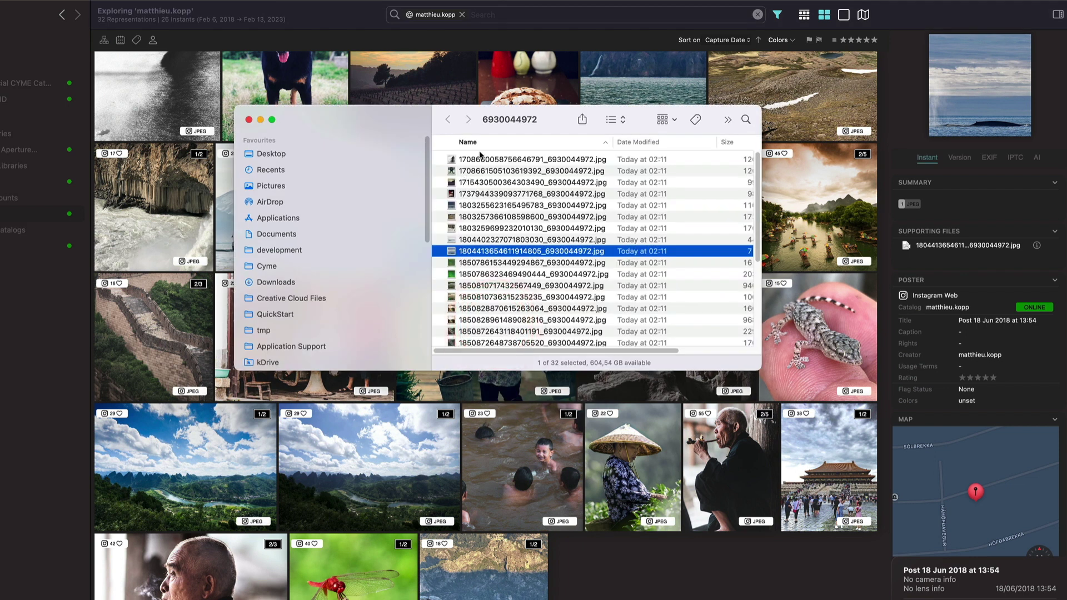
# In Finder, list the cached JPEGs in Peakto's Clouds > Instagram account folder, then close Finder.
pyautogui.rightClick(497, 125)
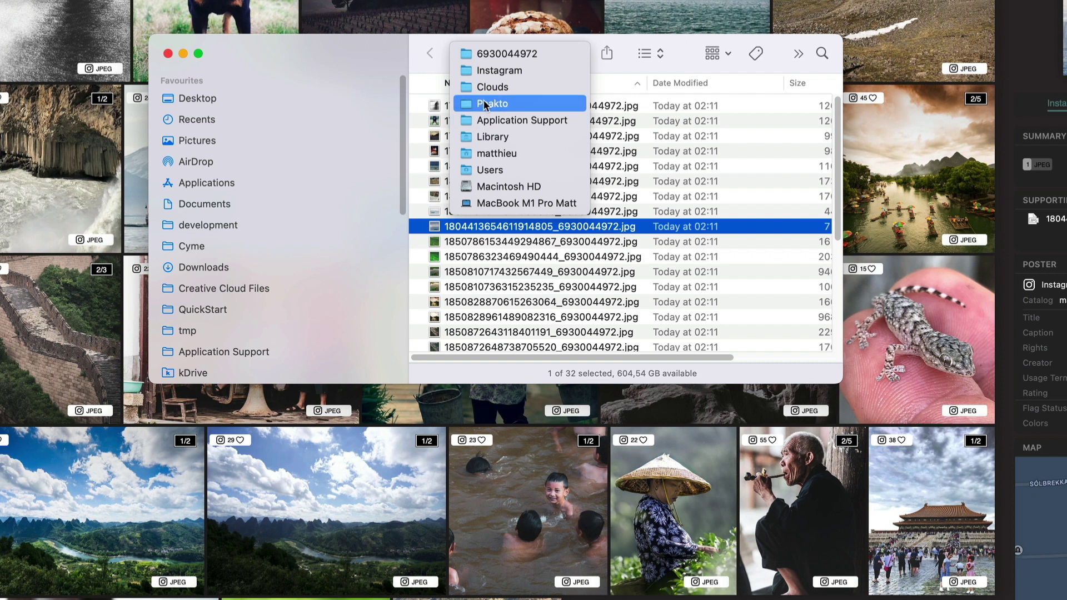
pyautogui.click(482, 104)
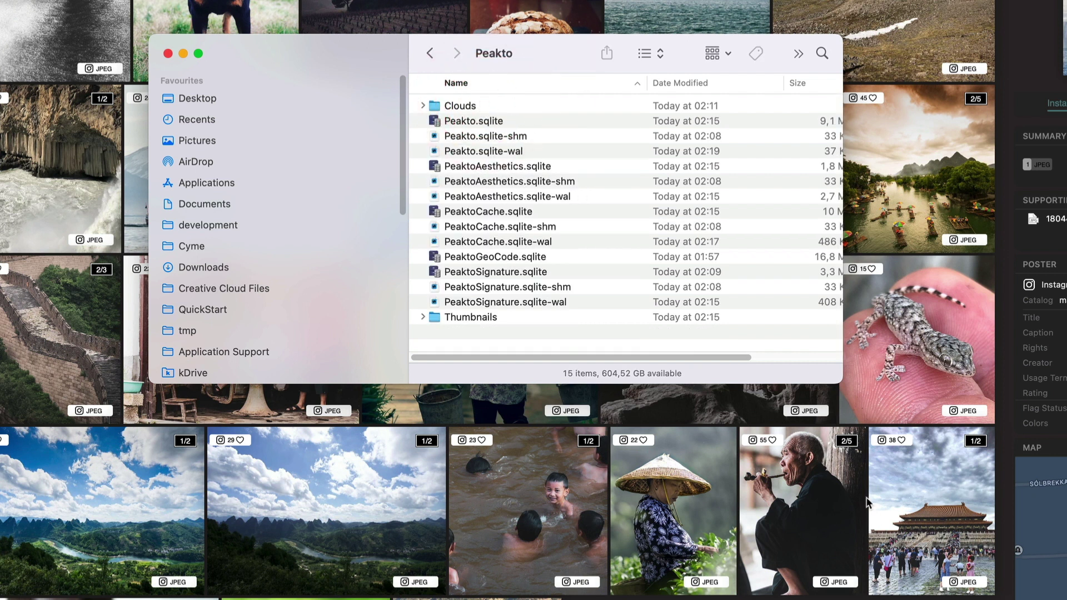
pyautogui.moveTo(842, 383); pyautogui.dragTo(921, 564)
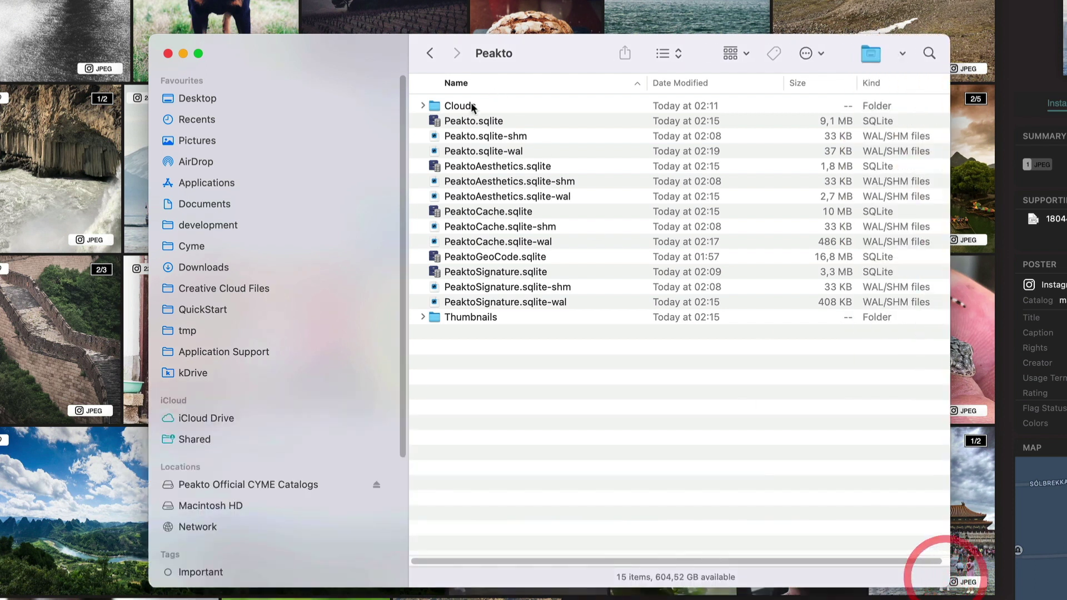
pyautogui.click(423, 105)
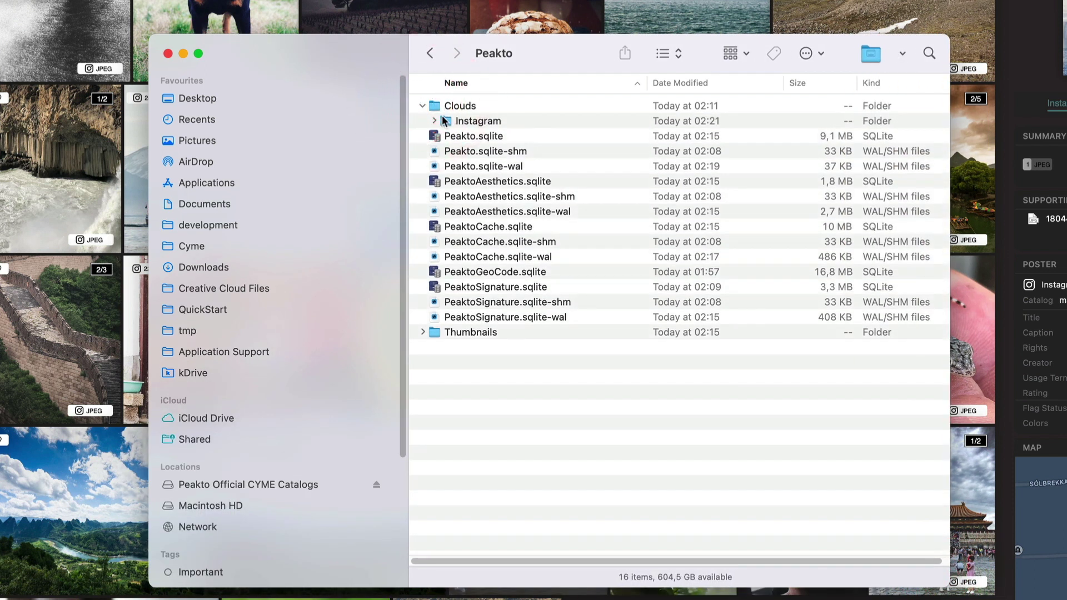
pyautogui.click(434, 121)
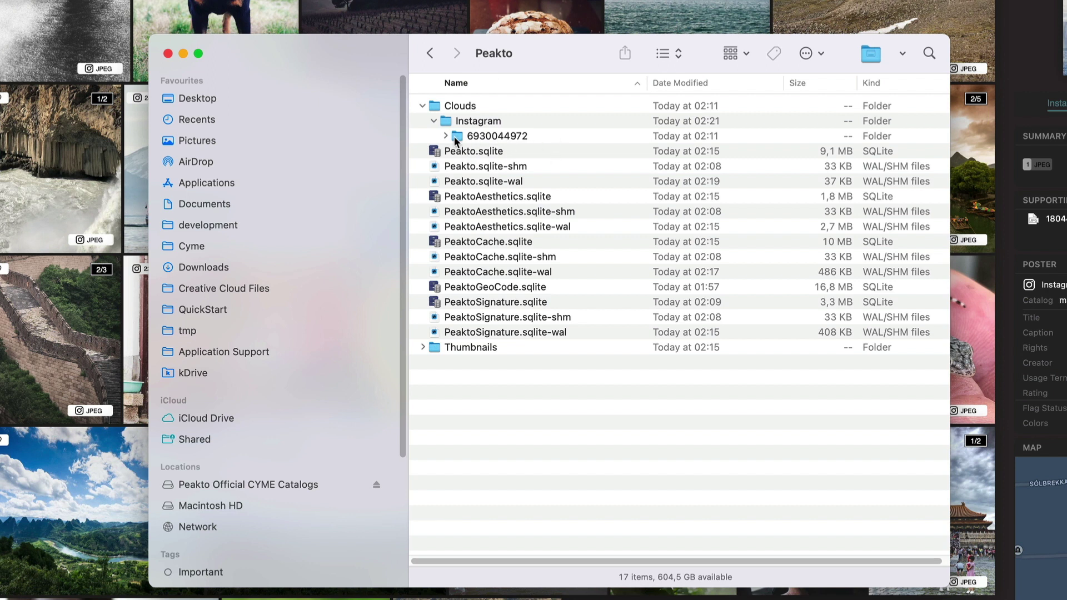
pyautogui.click(446, 136)
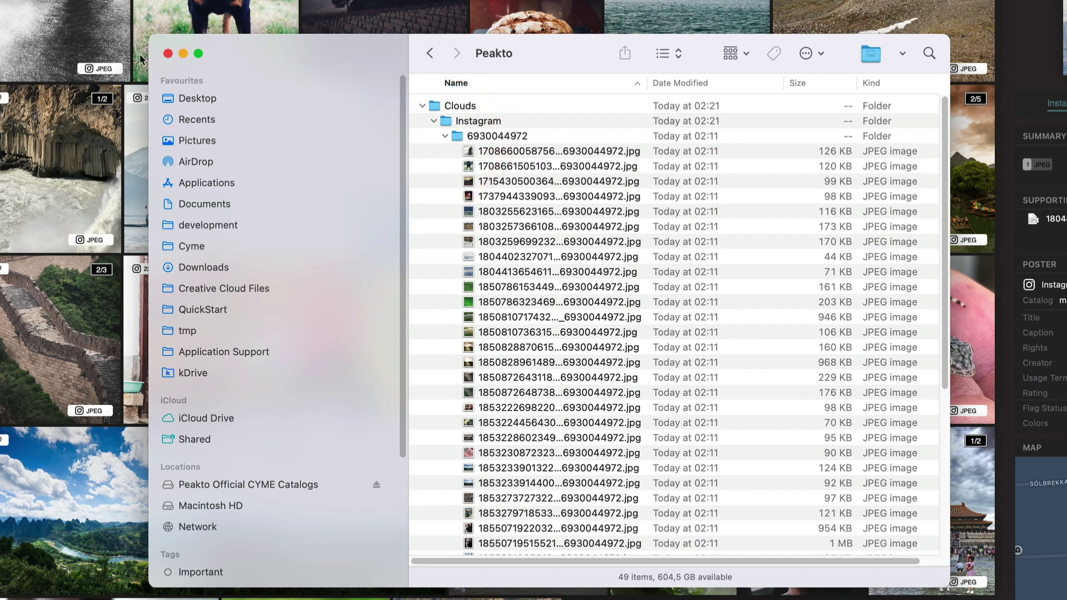
pyautogui.click(168, 53)
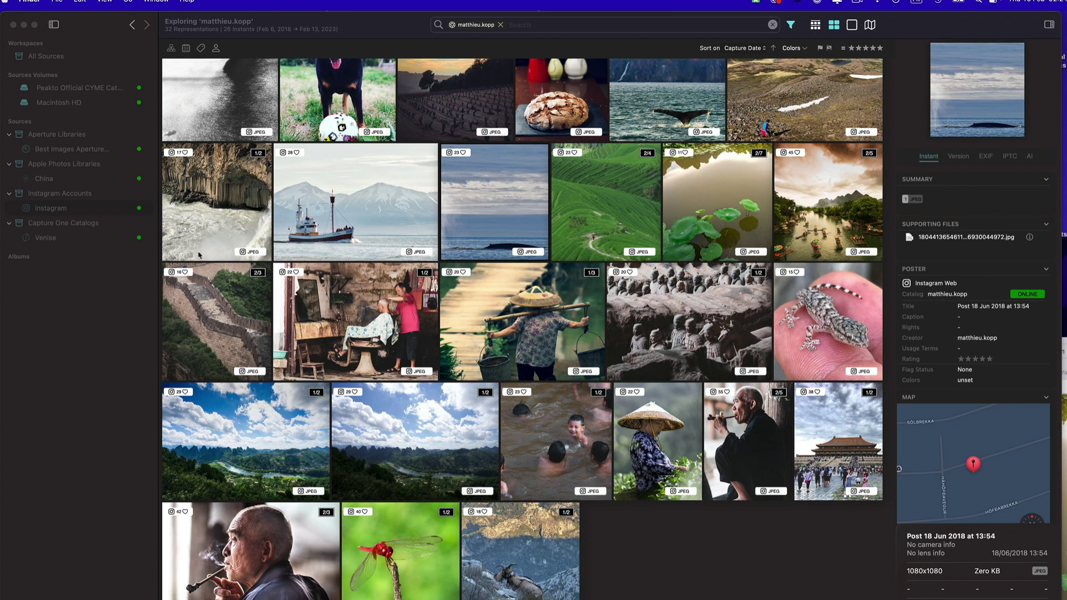
# Show the Instagram account's photos in Peakto's sidebar.
pyautogui.click(59, 209)
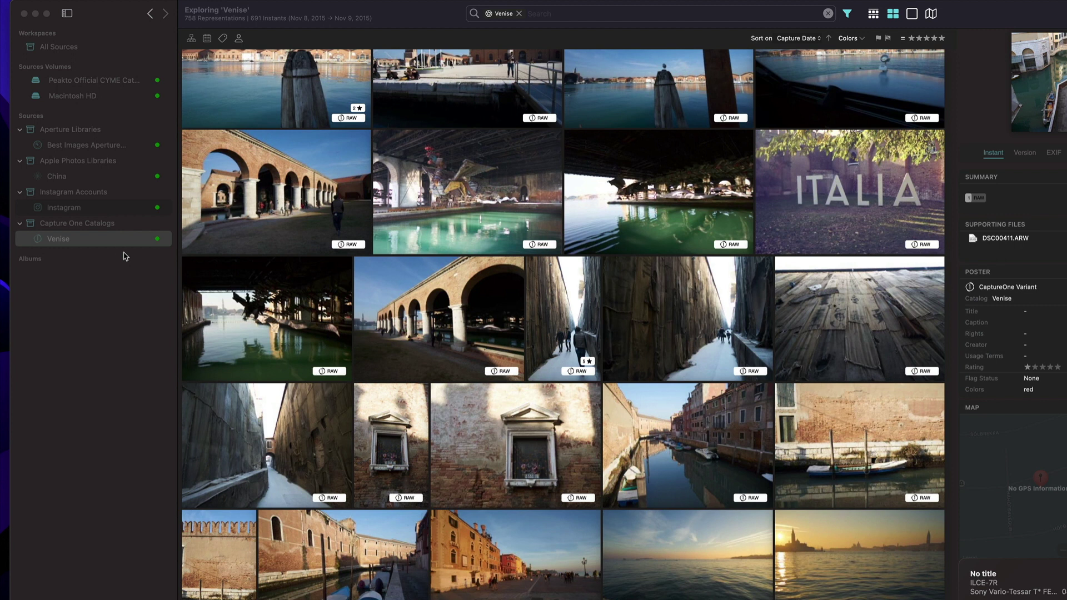
# From the Venise catalog, send the alley photo DSC00588 to Capture One with Edit With CaptureOne.
pyautogui.click(85, 239)
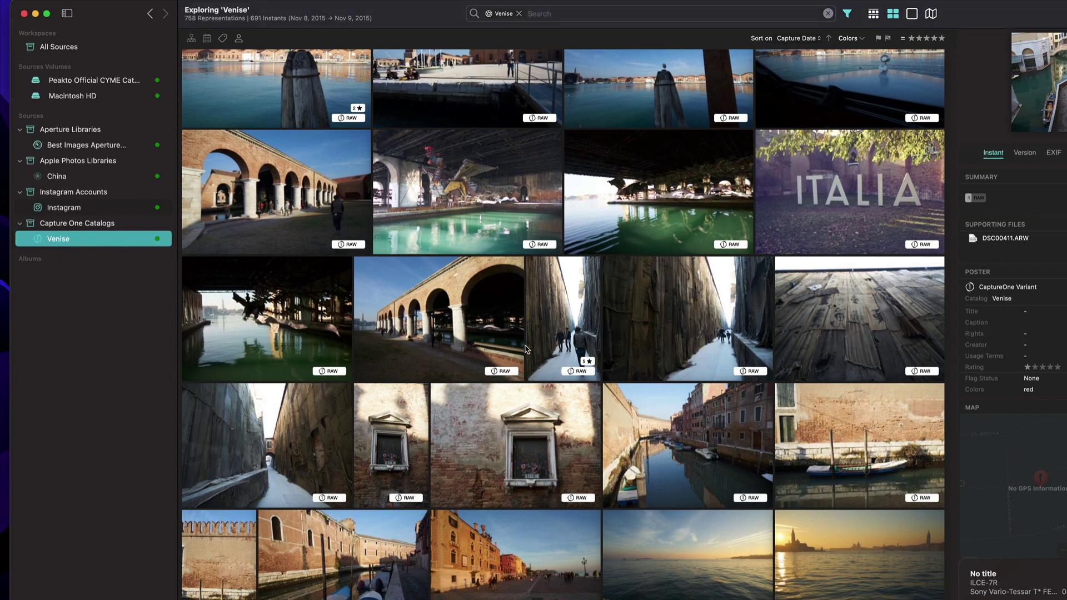
pyautogui.rightClick(561, 296)
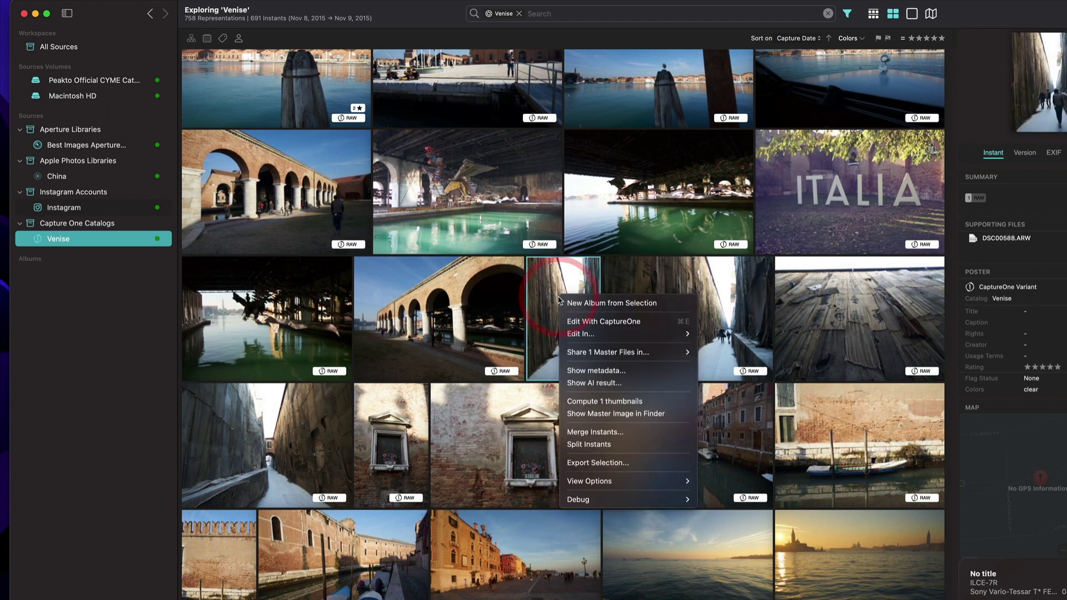
pyautogui.click(599, 323)
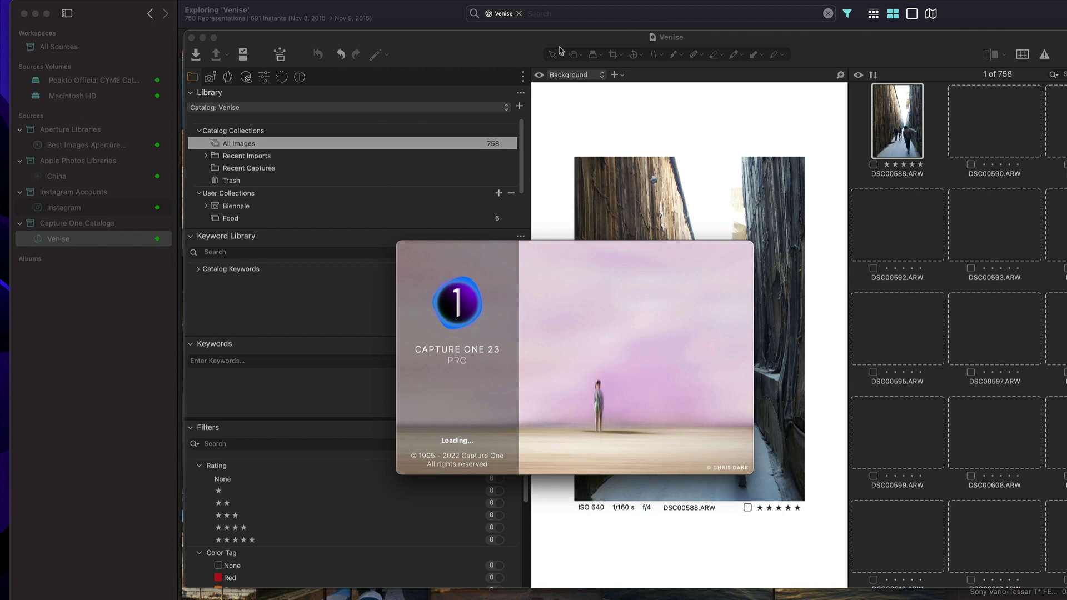
# Reposition the Capture One window and give DSC00588 a red colour tag.
pyautogui.moveTo(503, 45); pyautogui.dragTo(451, 420)
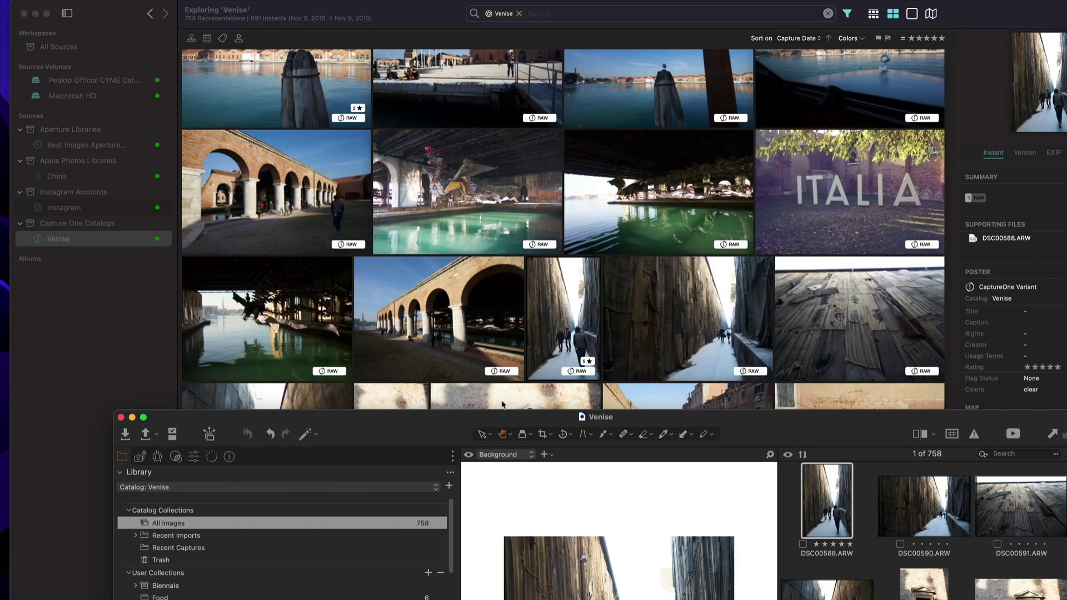
pyautogui.moveTo(443, 414)
pyautogui.mouseDown()
pyautogui.moveTo(436, 68)
pyautogui.moveTo(396, 29)
pyautogui.mouseUp()
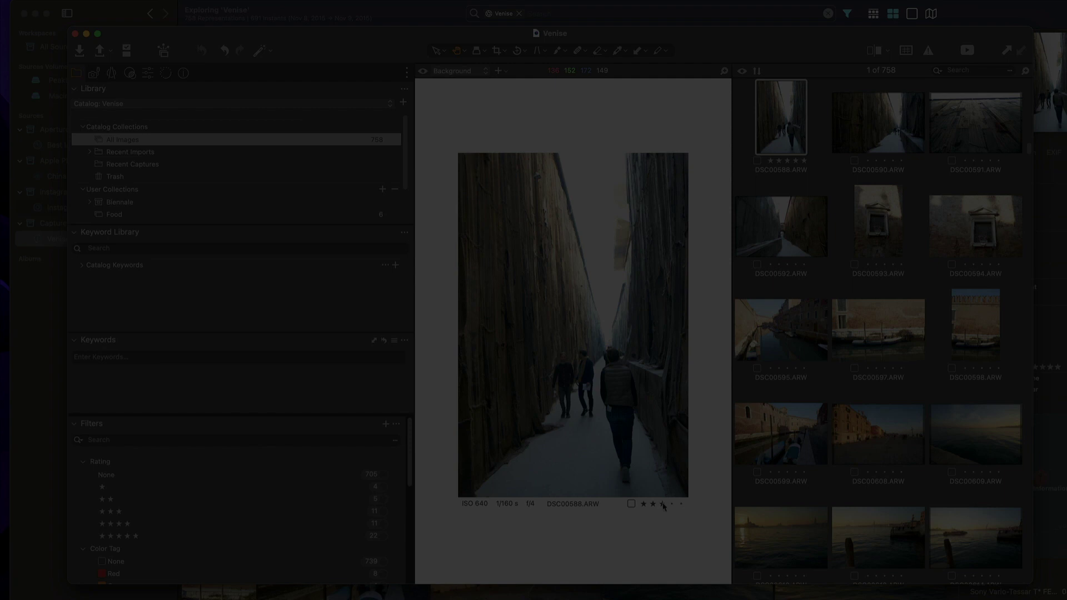
pyautogui.click(630, 503)
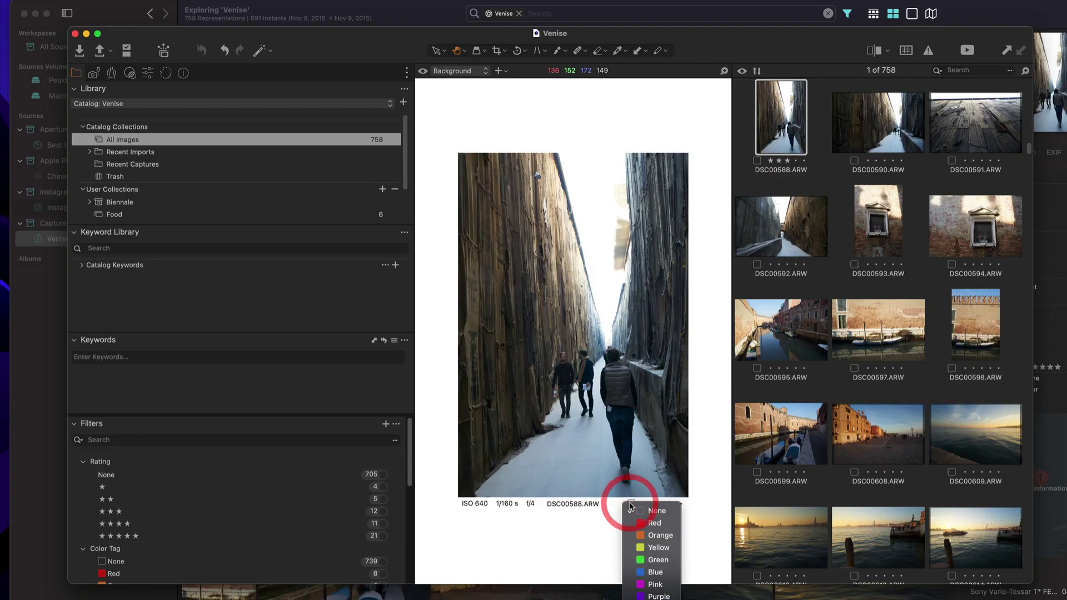
pyautogui.click(649, 523)
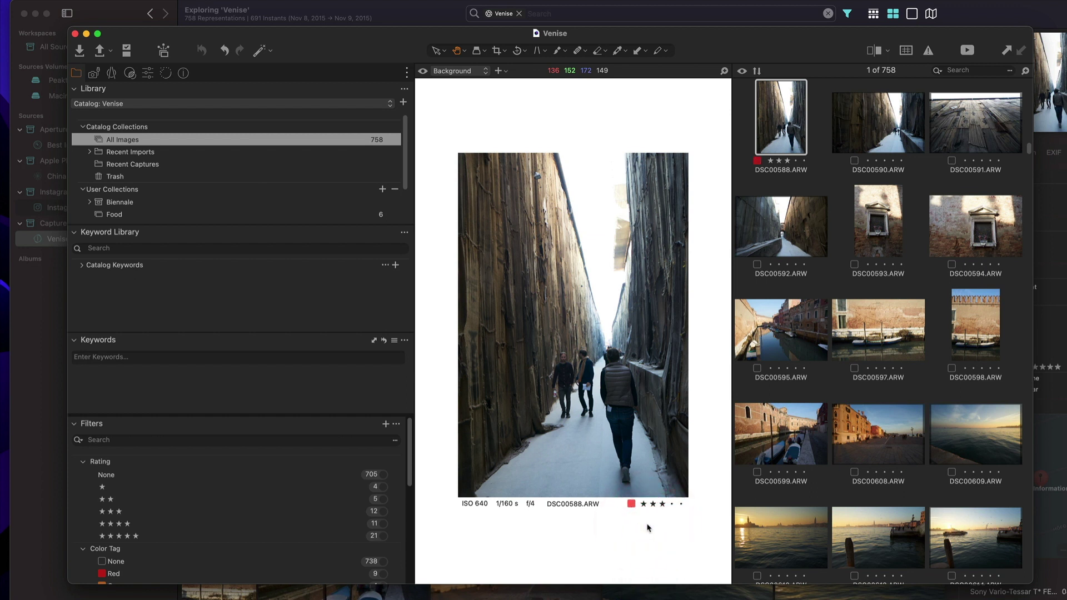
pyautogui.click(61, 1)
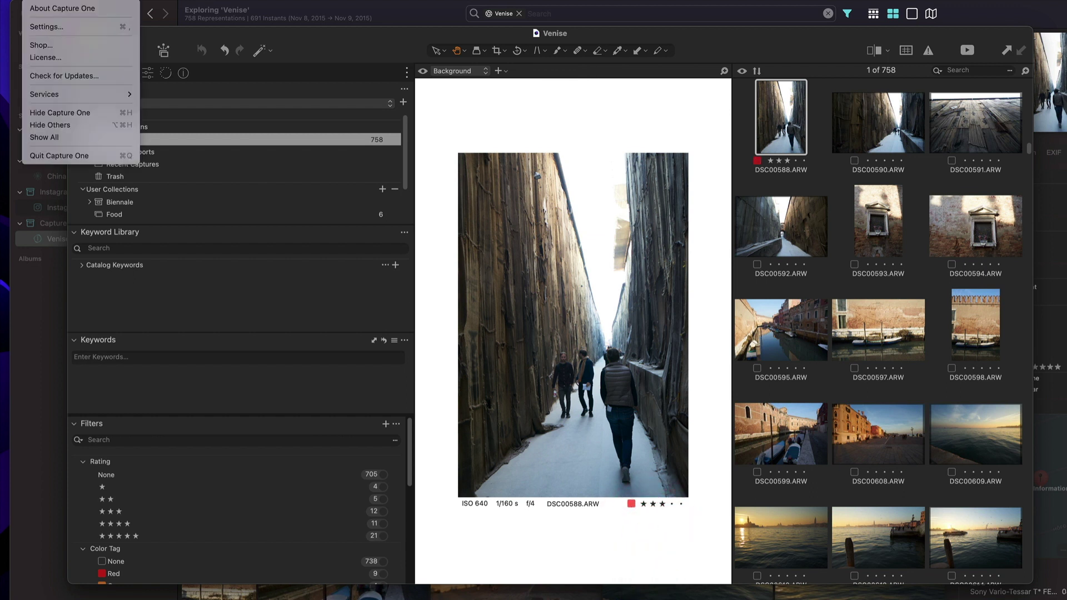
pyautogui.click(60, 32)
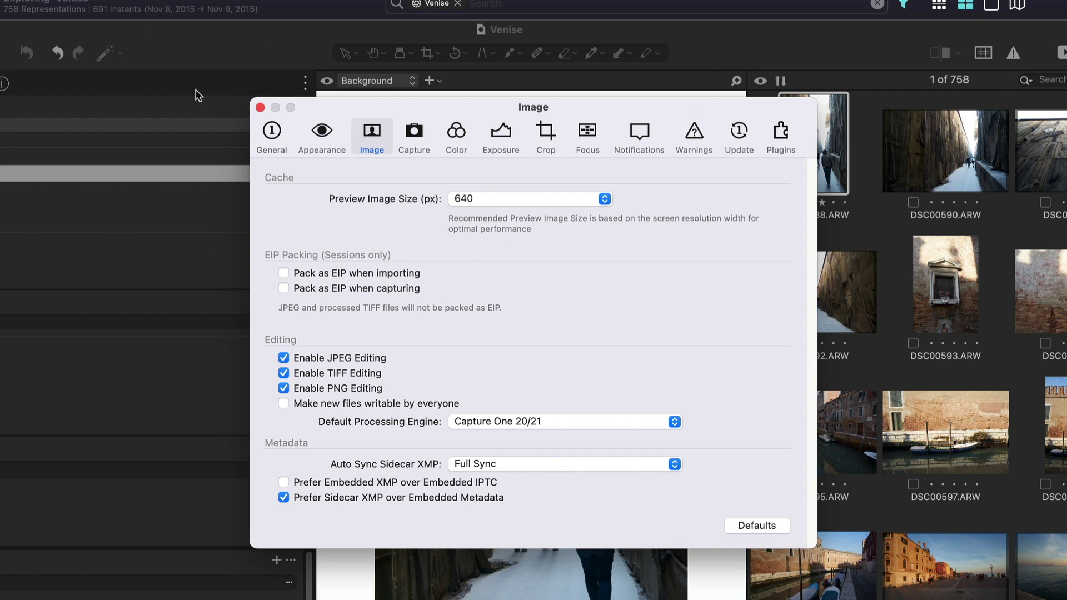
pyautogui.click(260, 108)
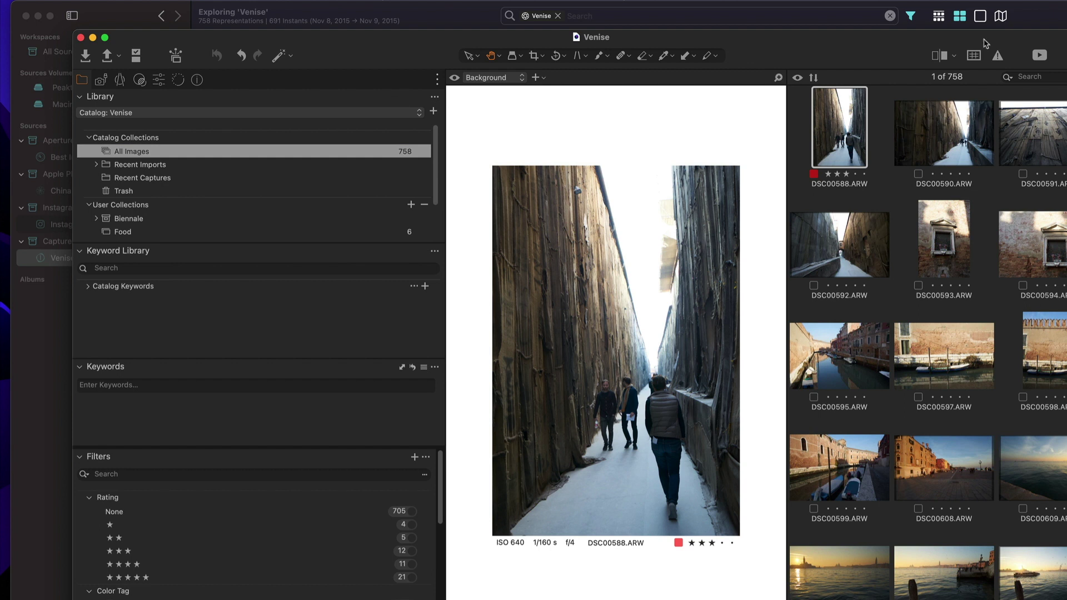
pyautogui.click(934, 132)
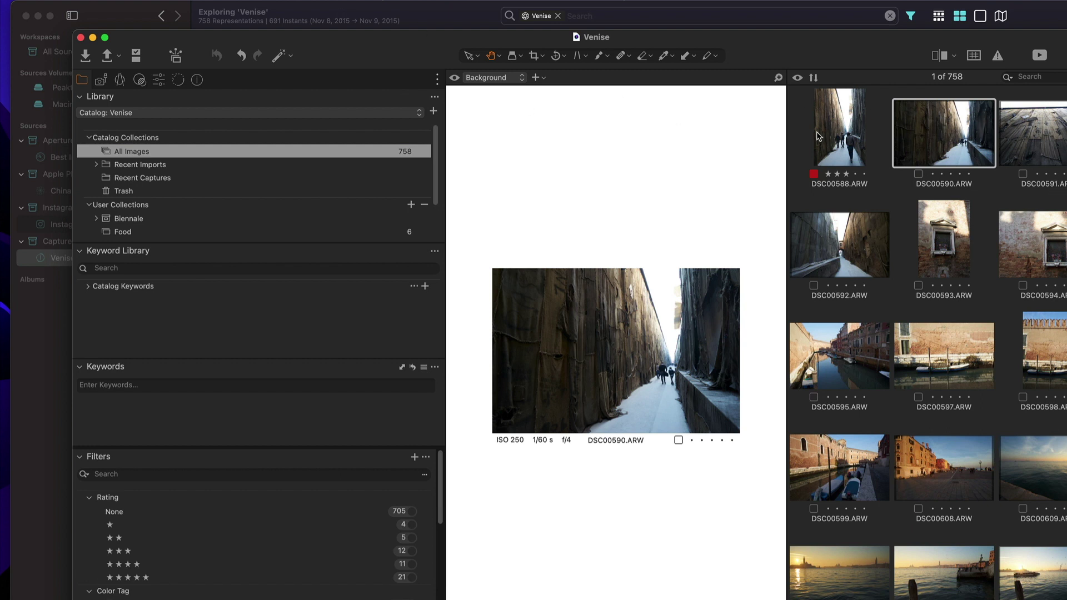
# Quit Capture One, choosing Not Now for the catalog backup.
pyautogui.press('super+q')
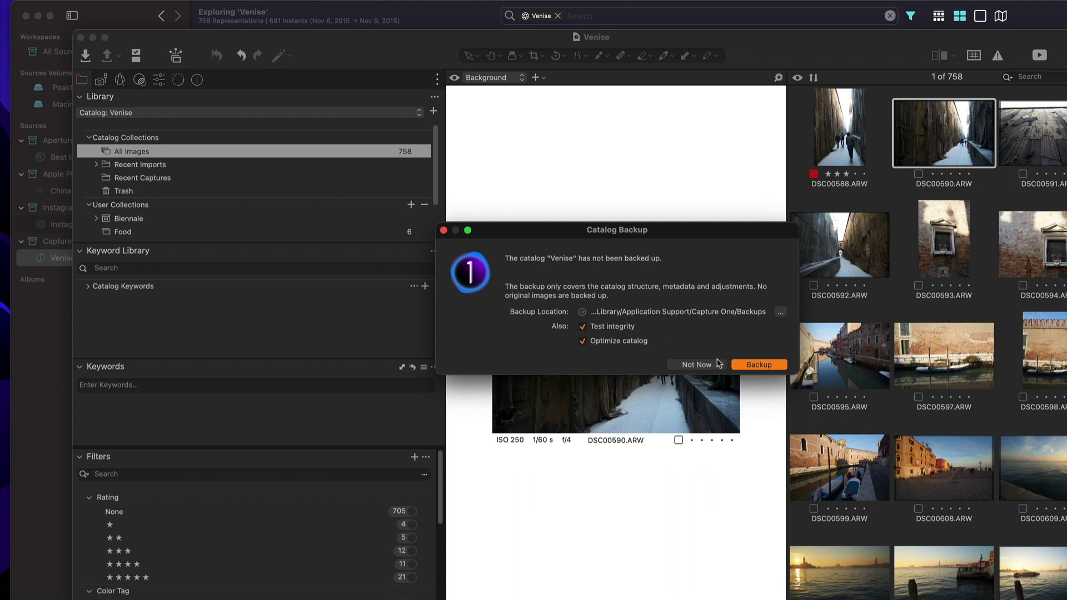
pyautogui.click(703, 366)
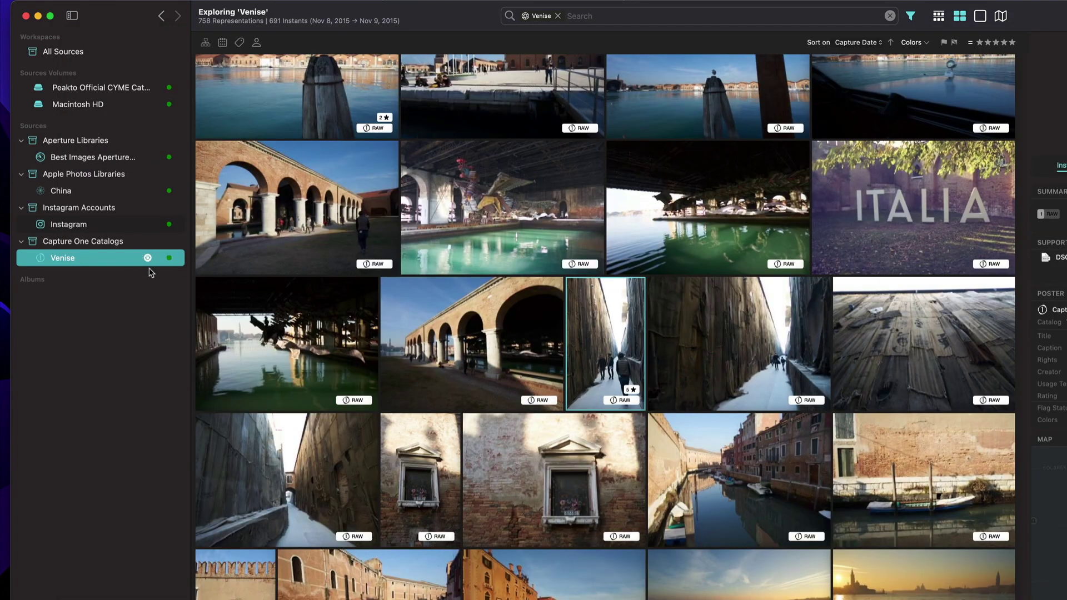
# Sync the Venise catalog and check the alley photo's three stars and red tag.
pyautogui.click(133, 242)
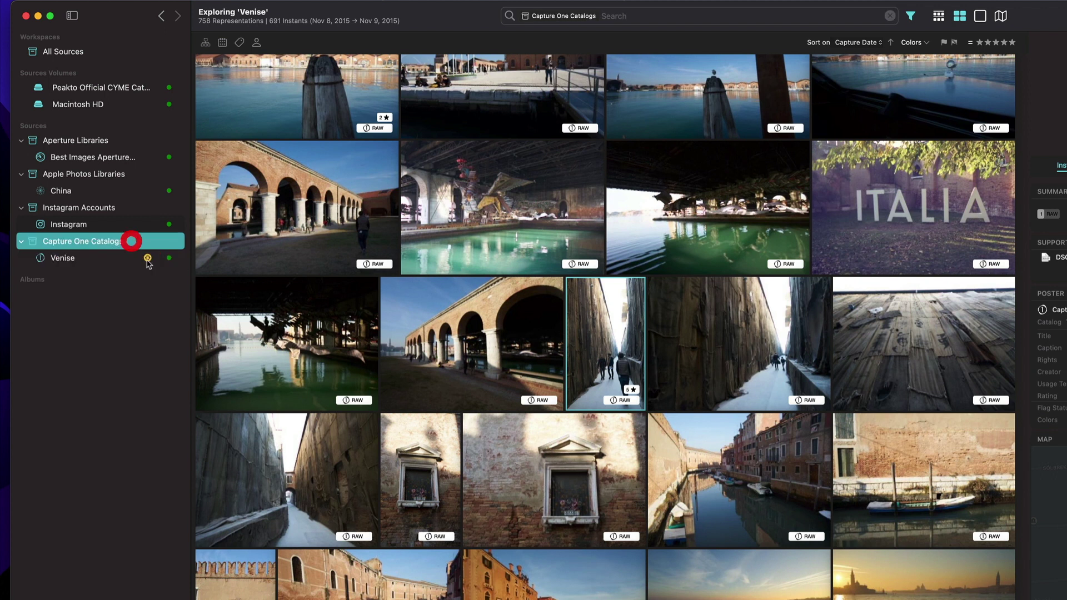
pyautogui.click(151, 258)
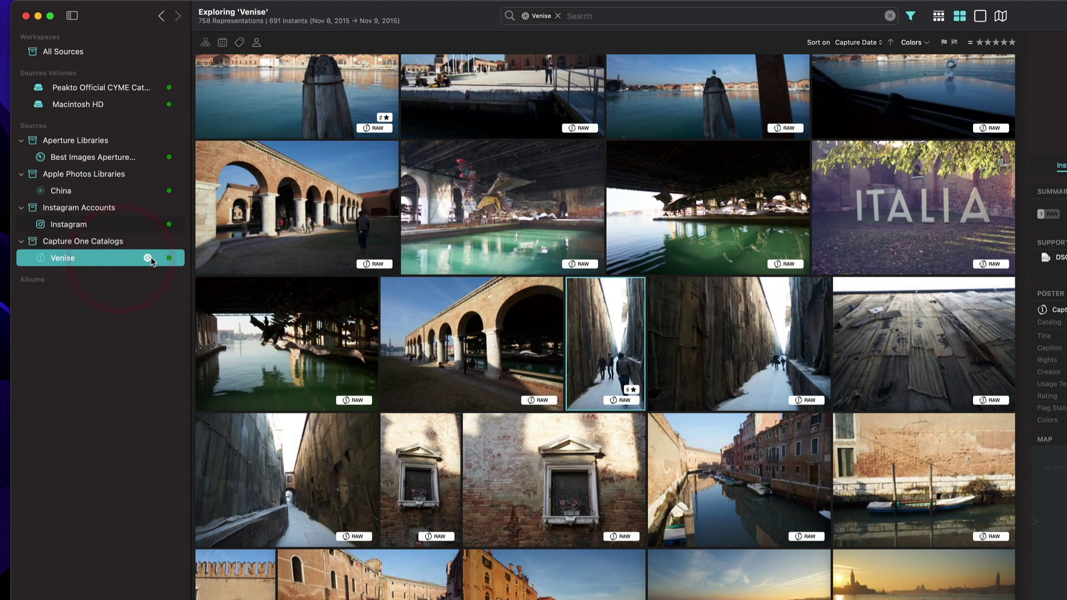
pyautogui.click(147, 258)
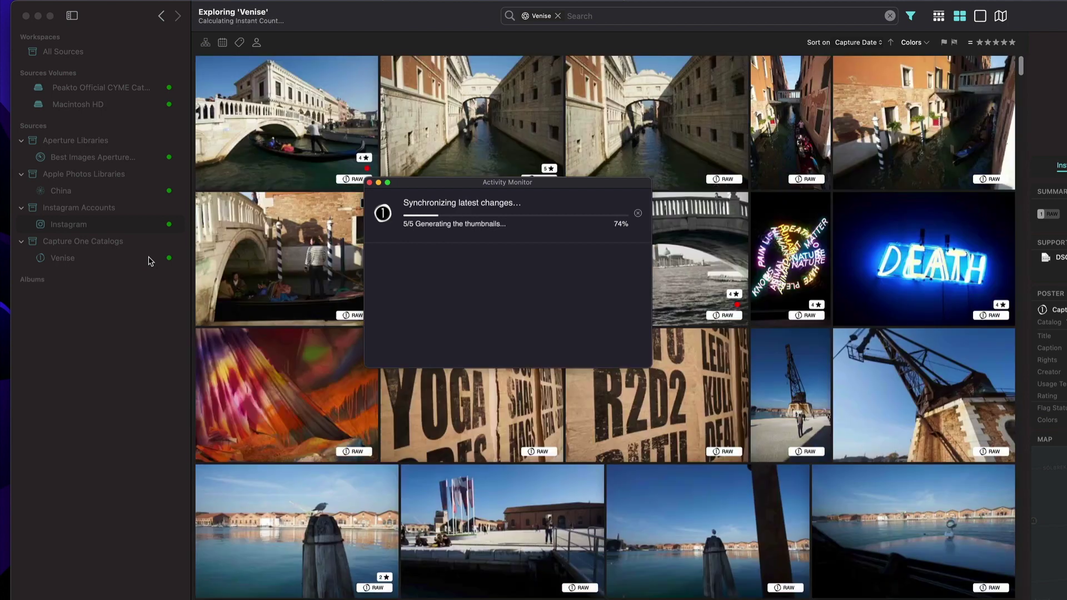
pyautogui.scroll(-15, 544, 452)
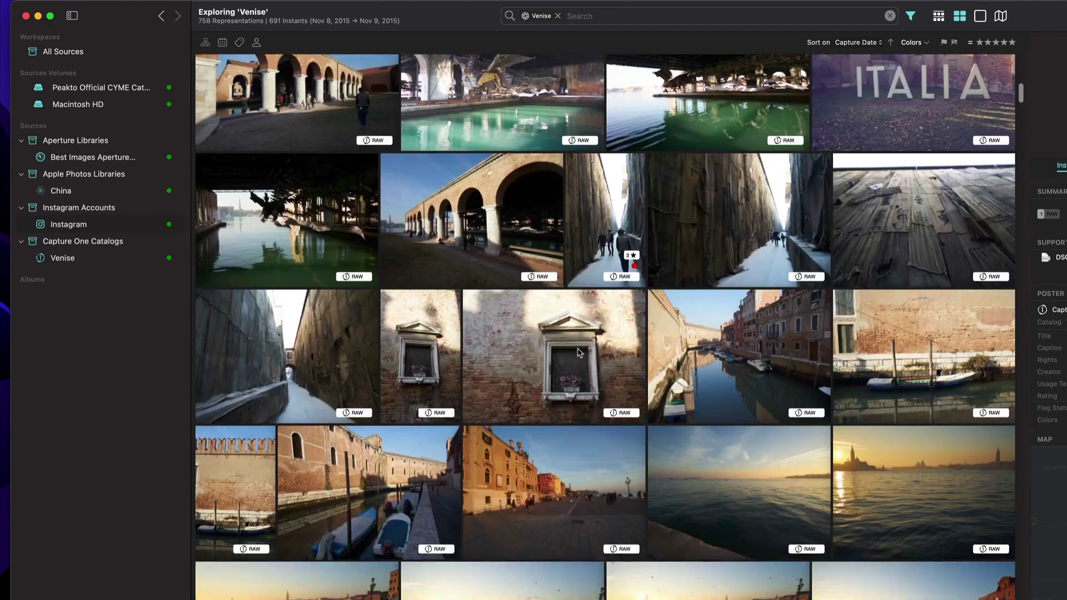
pyautogui.click(610, 233)
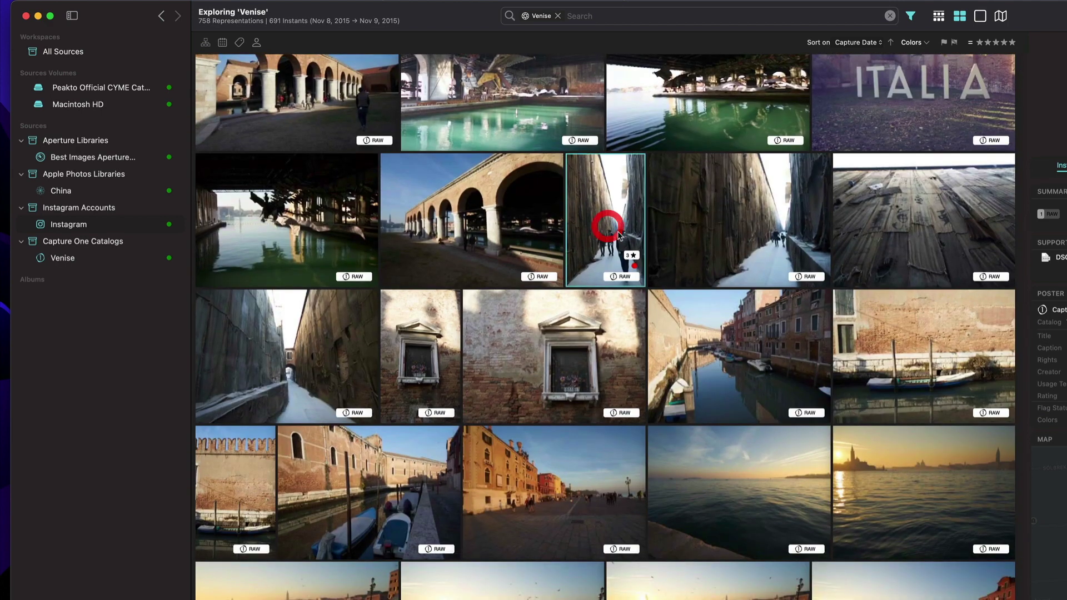
pyautogui.click(634, 265)
# Send the neighbouring alley photo DSC00590 to Capture One, then quit Peakto with Cmd+Q.
pyautogui.rightClick(709, 221)
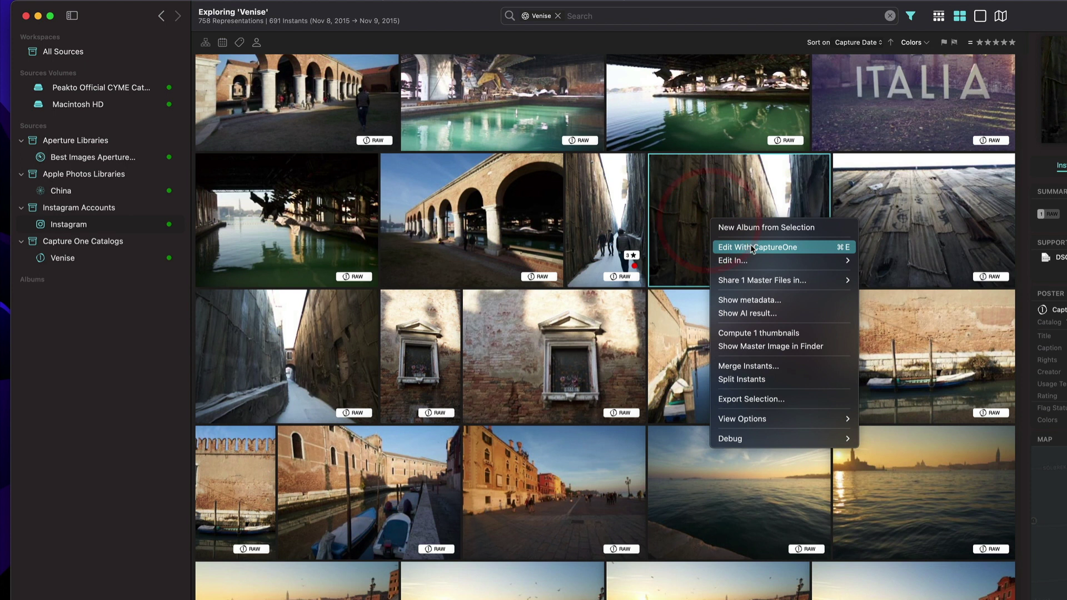
pyautogui.click(751, 246)
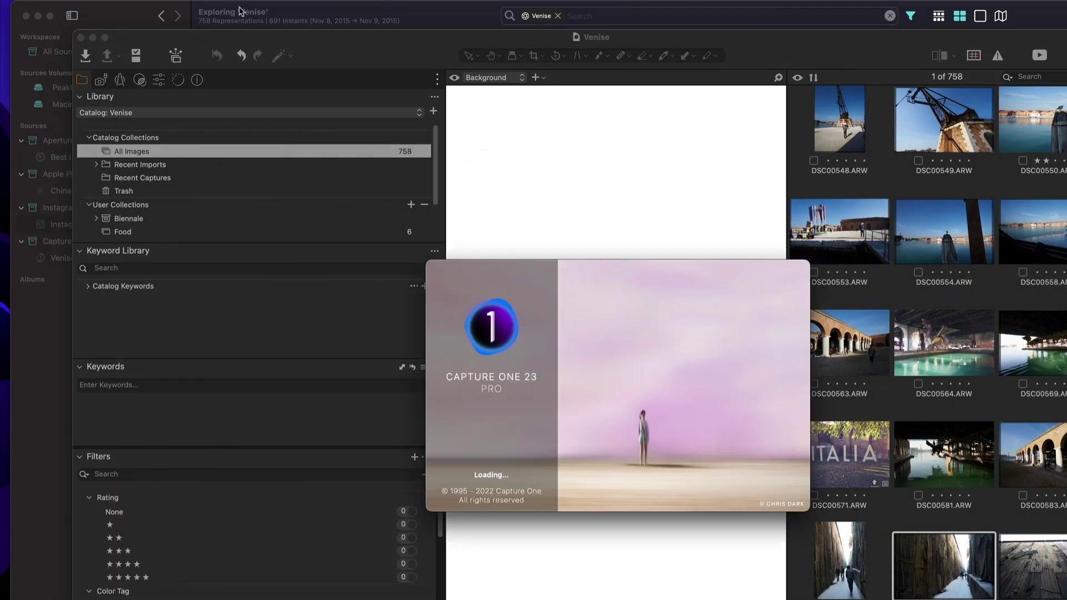
pyautogui.click(306, 19)
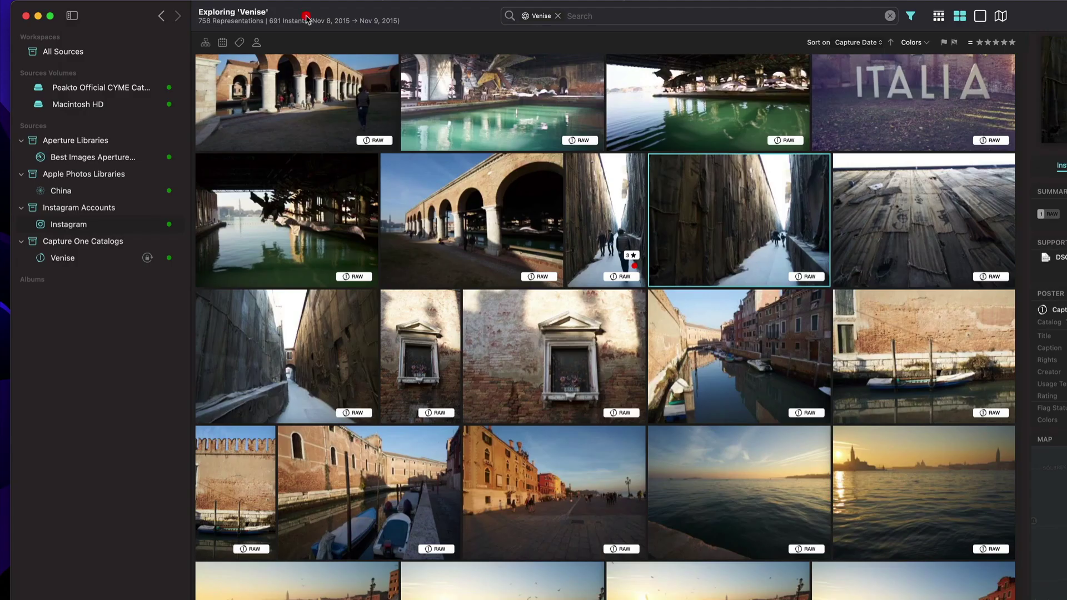
pyautogui.press('super+q')
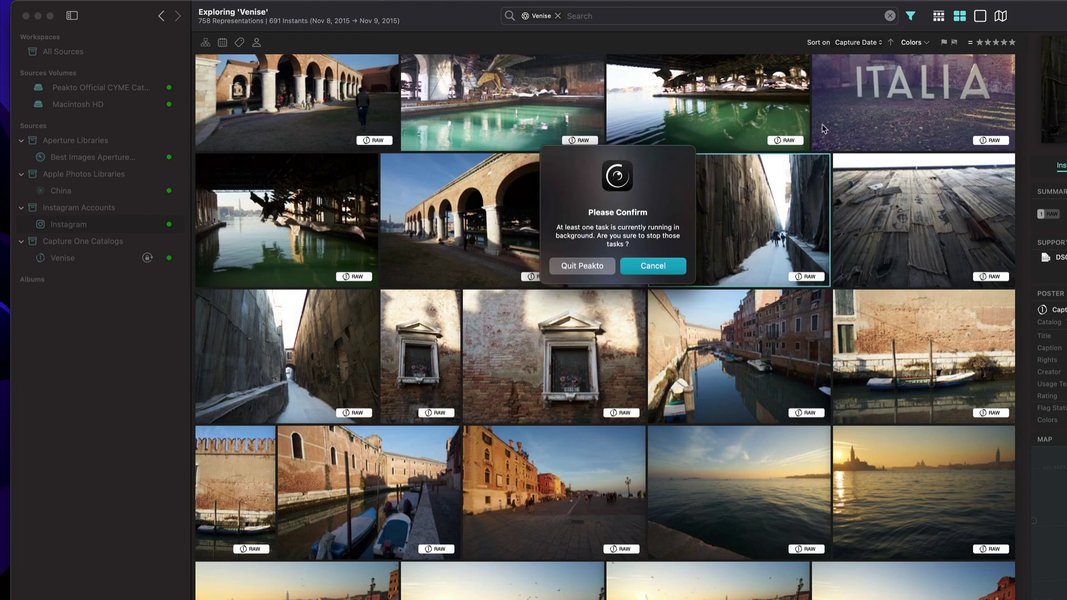
# Confirm quitting Peakto, then rate DSC00590 and DSC00591 four stars each.
pyautogui.click(588, 269)
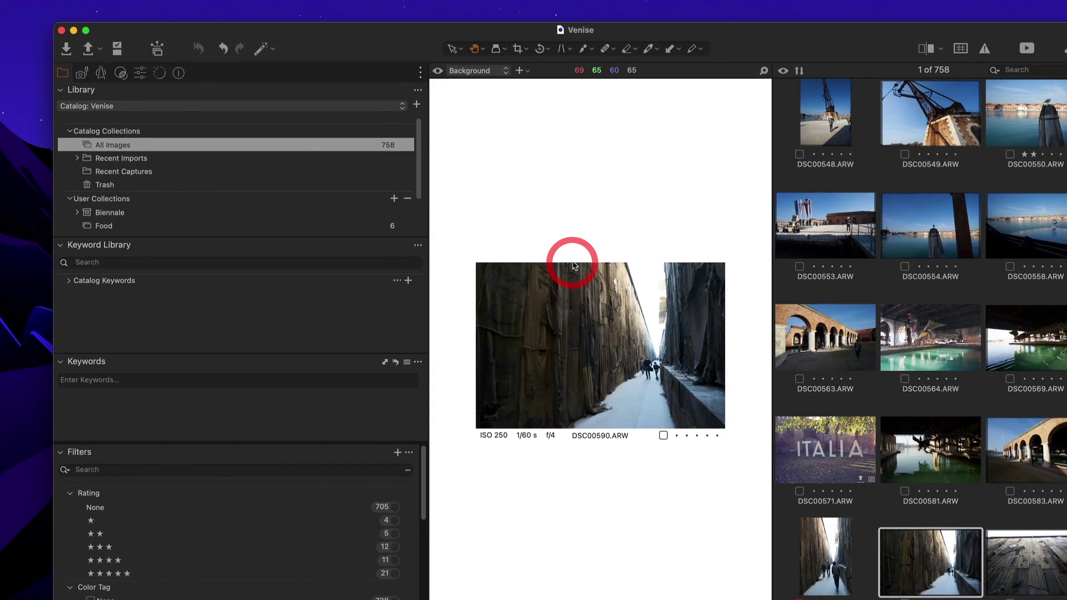
pyautogui.scroll(-3, 797, 298)
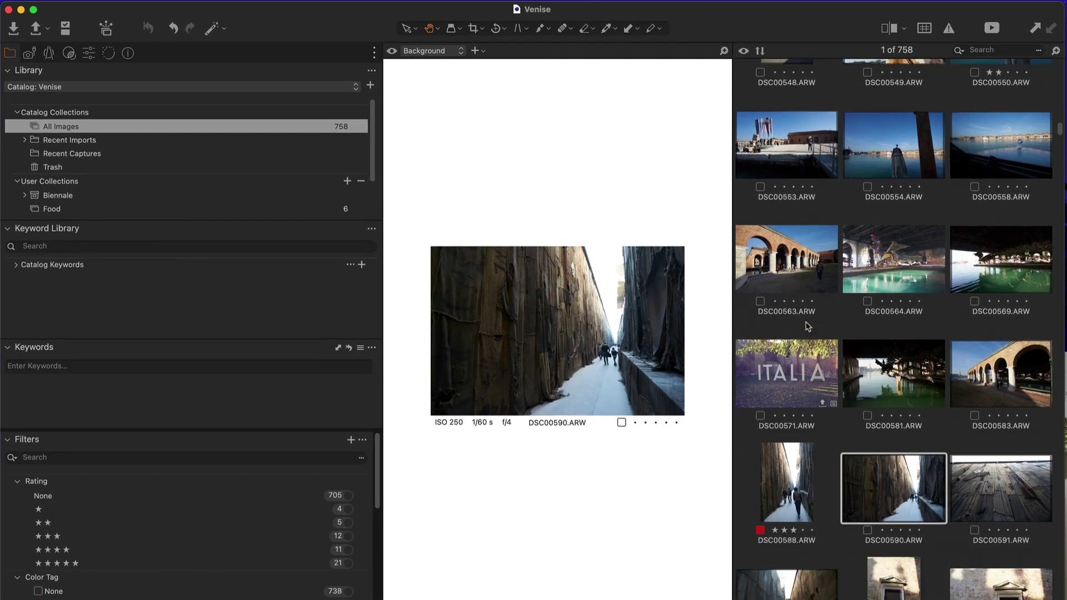
pyautogui.click(909, 430)
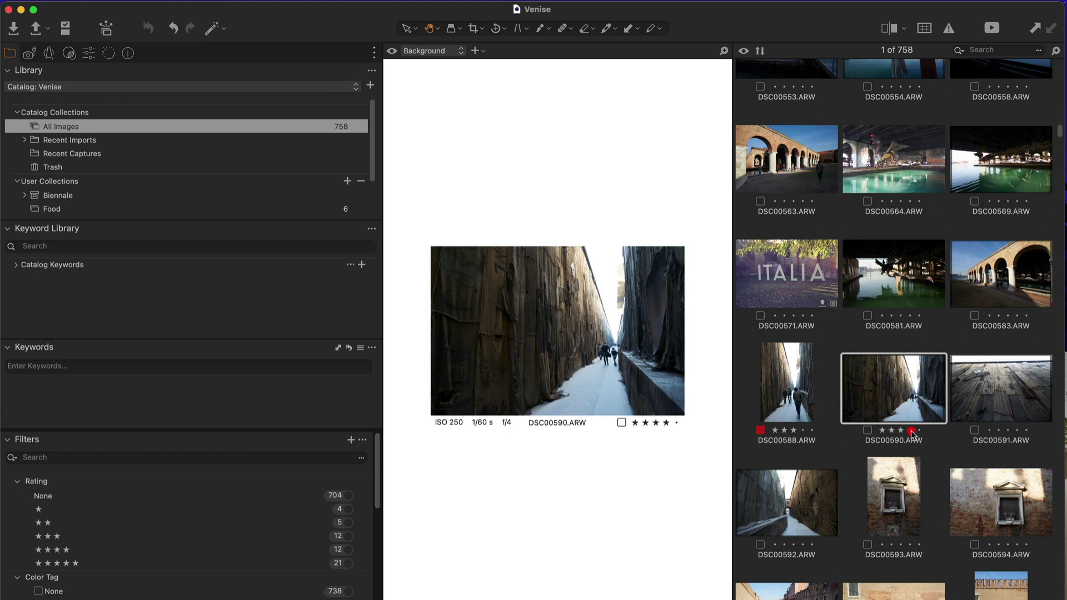
pyautogui.click(1017, 430)
# Tag DSC00590 green and DSC00591 yellow, then show the Metadata panels.
pyautogui.click(867, 430)
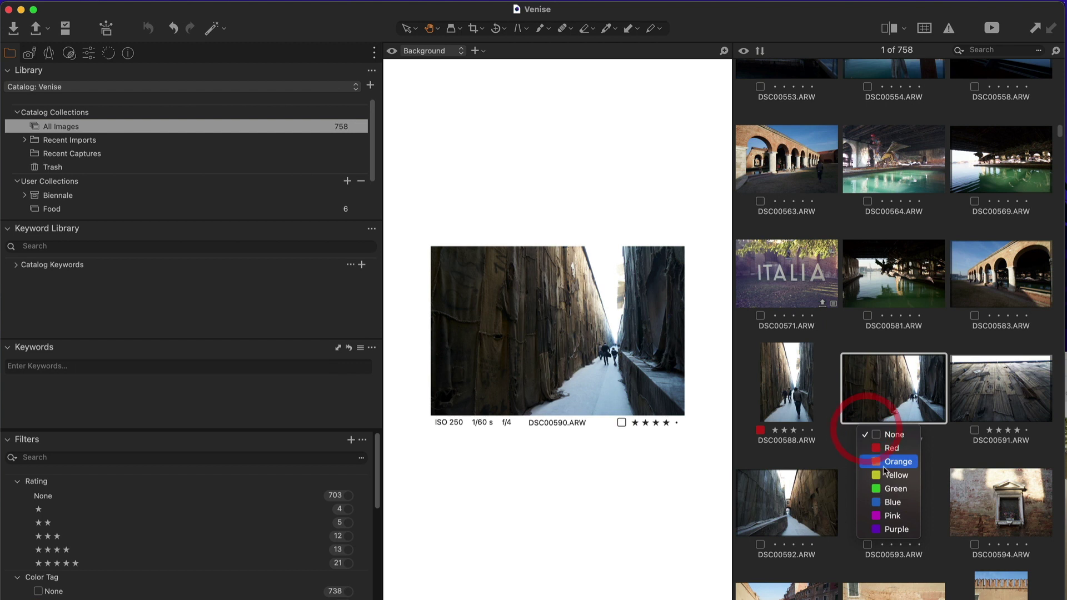
pyautogui.click(889, 488)
pyautogui.click(974, 431)
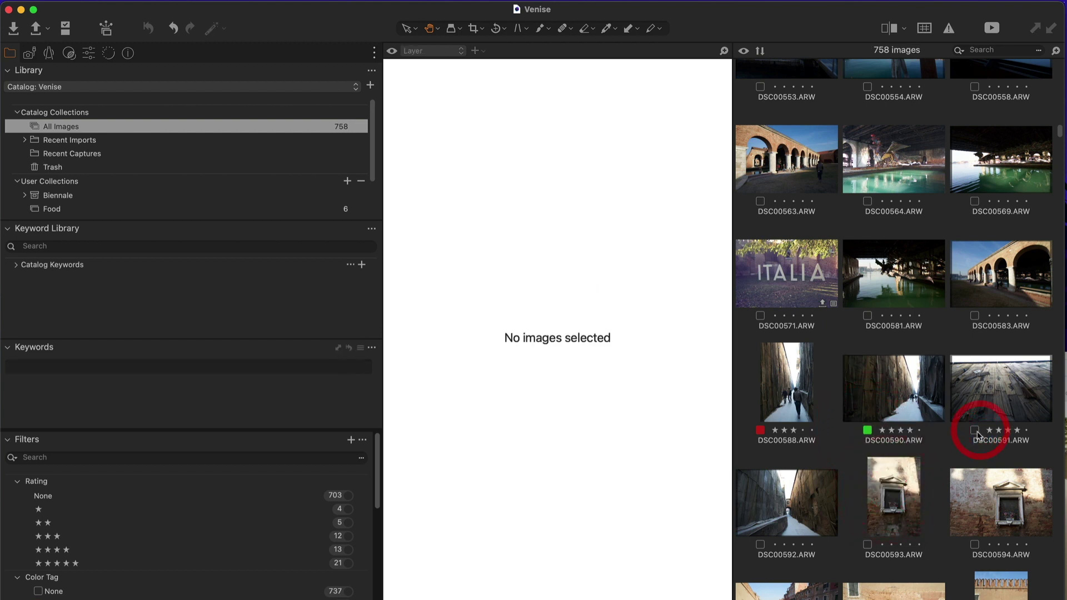
pyautogui.click(991, 475)
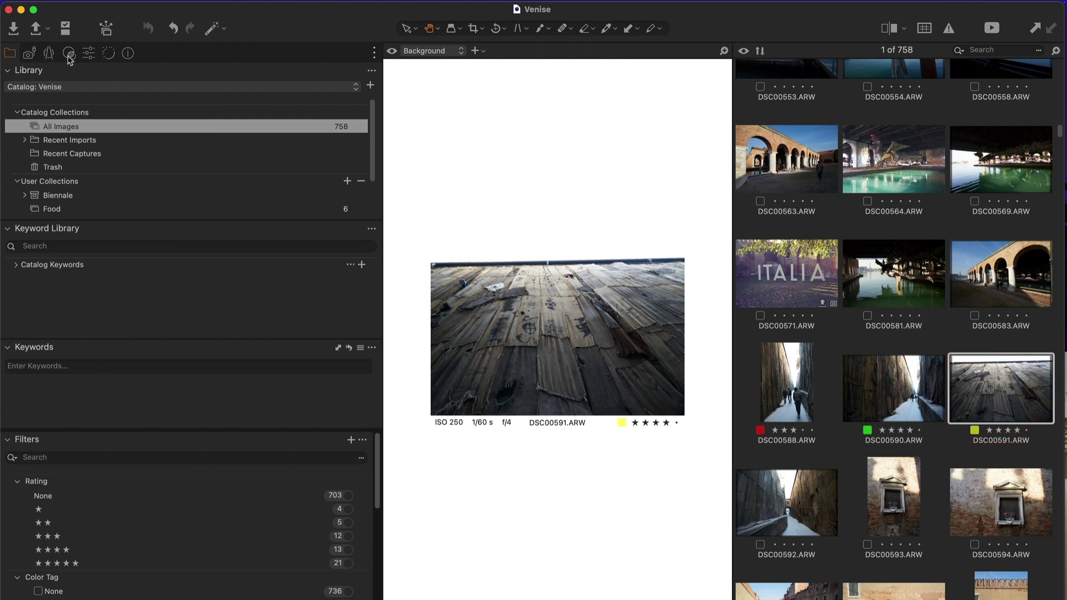
pyautogui.click(128, 53)
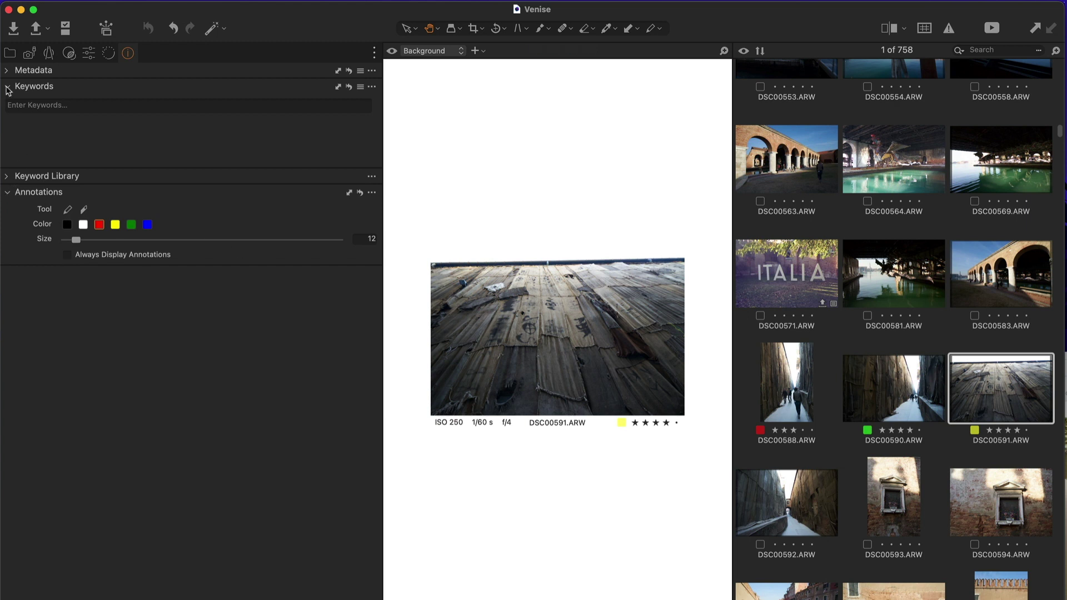
# Expand the metadata and set DSC00591's IPTC Creator to 'Me'.
pyautogui.click(10, 71)
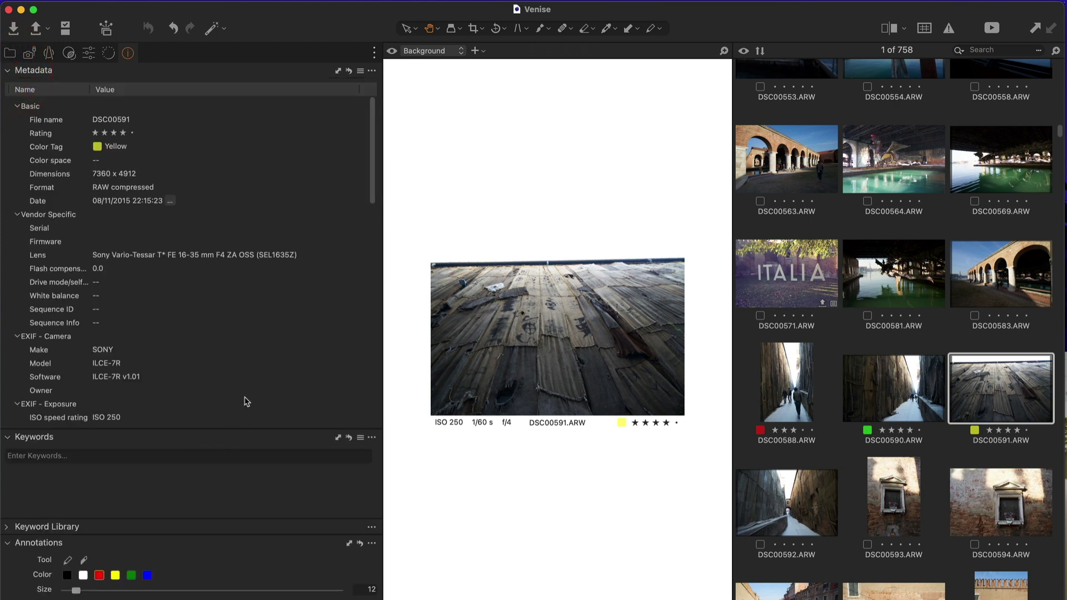
pyautogui.scroll(-5, 141, 349)
pyautogui.scroll(-10, 141, 348)
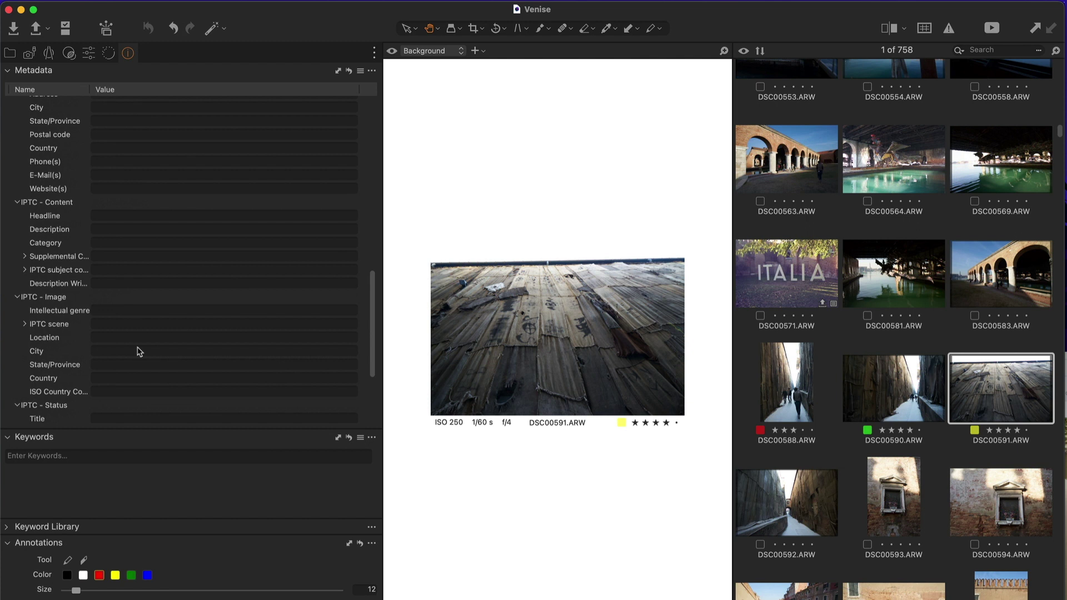
pyautogui.scroll(1, 127, 300)
pyautogui.scroll(4, 128, 300)
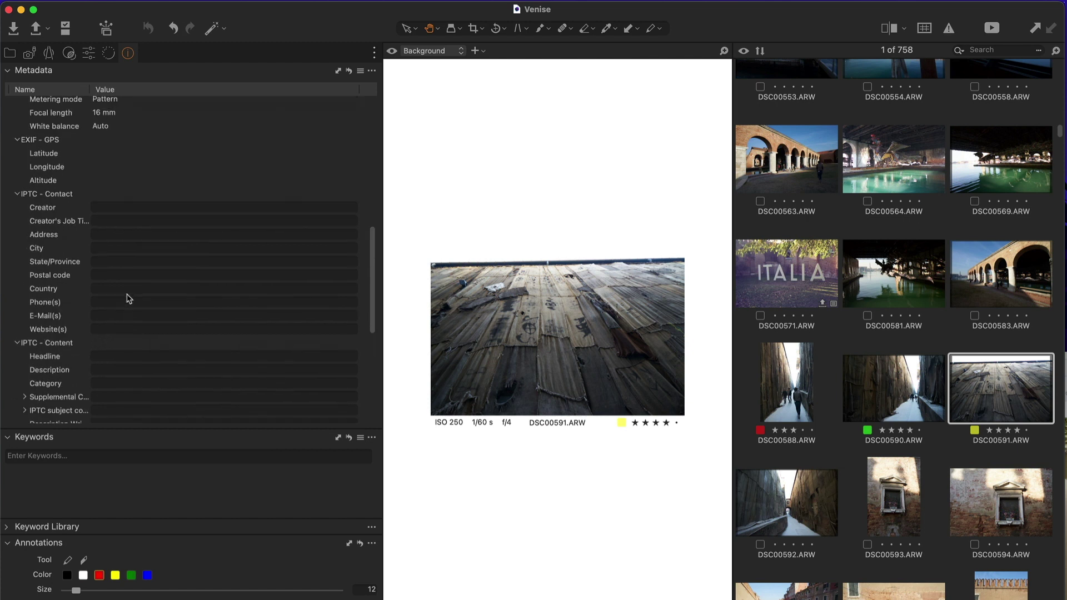
pyautogui.click(112, 206)
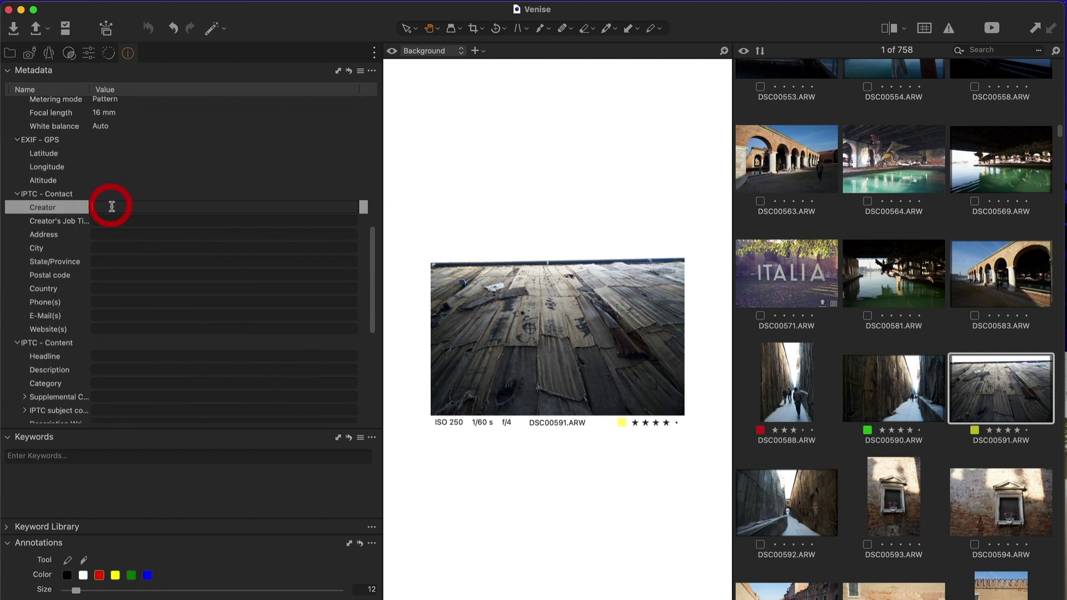
pyautogui.write('Me')
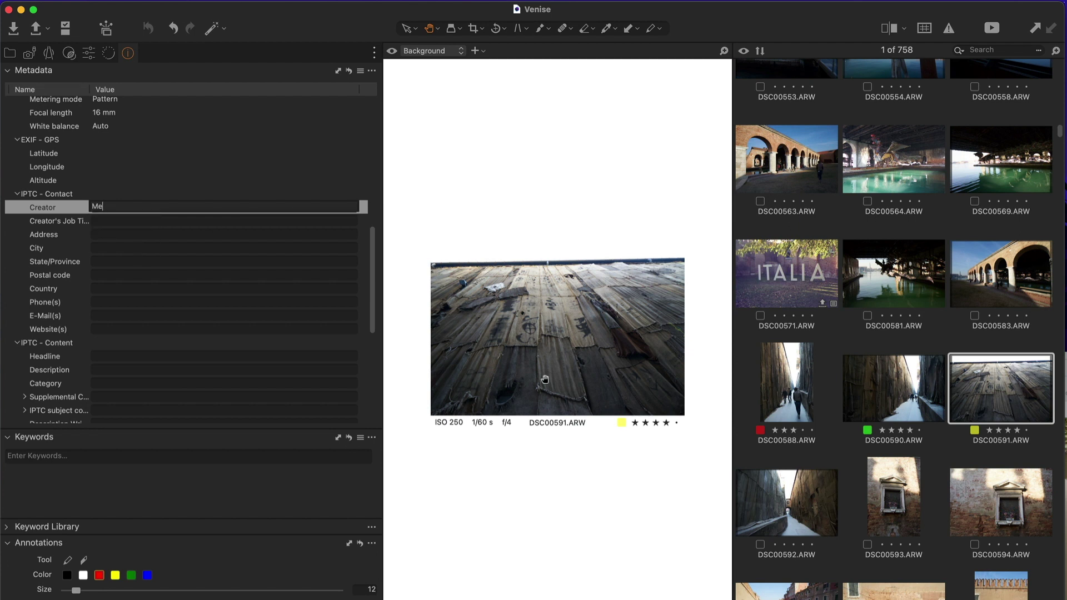
# Set DSC00590's IPTC Creator to 'You' and quit Capture One.
pyautogui.click(900, 395)
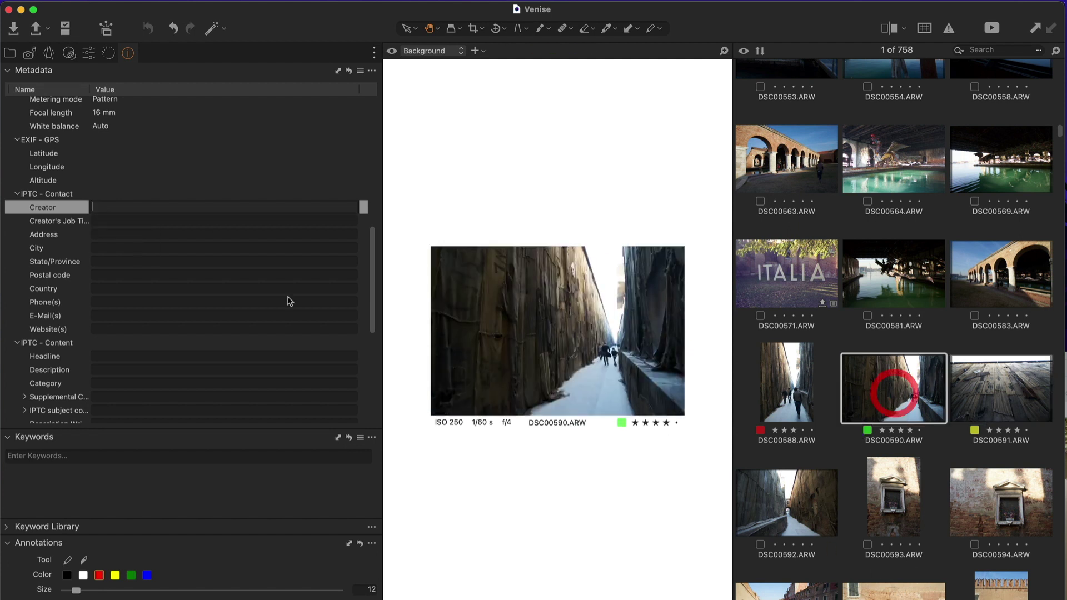
pyautogui.write('You')
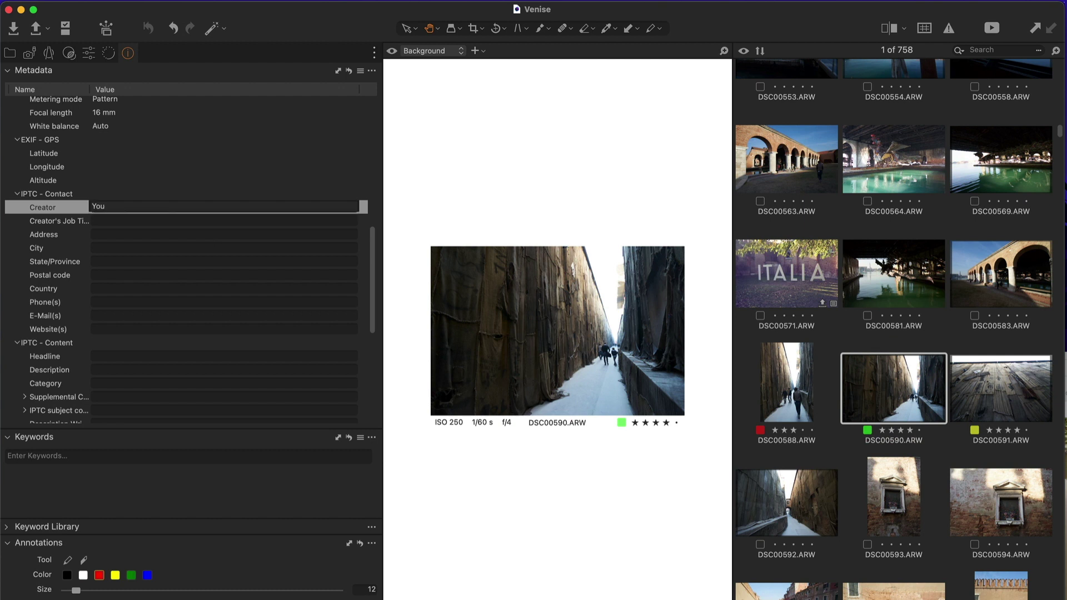
pyautogui.click(186, 248)
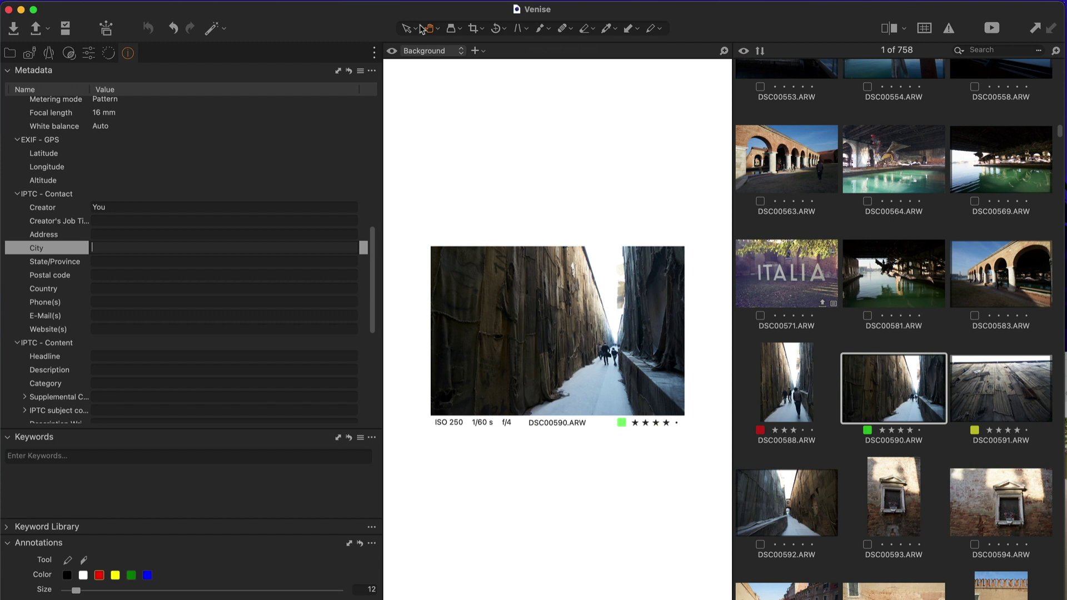
pyautogui.click(261, 21)
pyautogui.press('super+q')
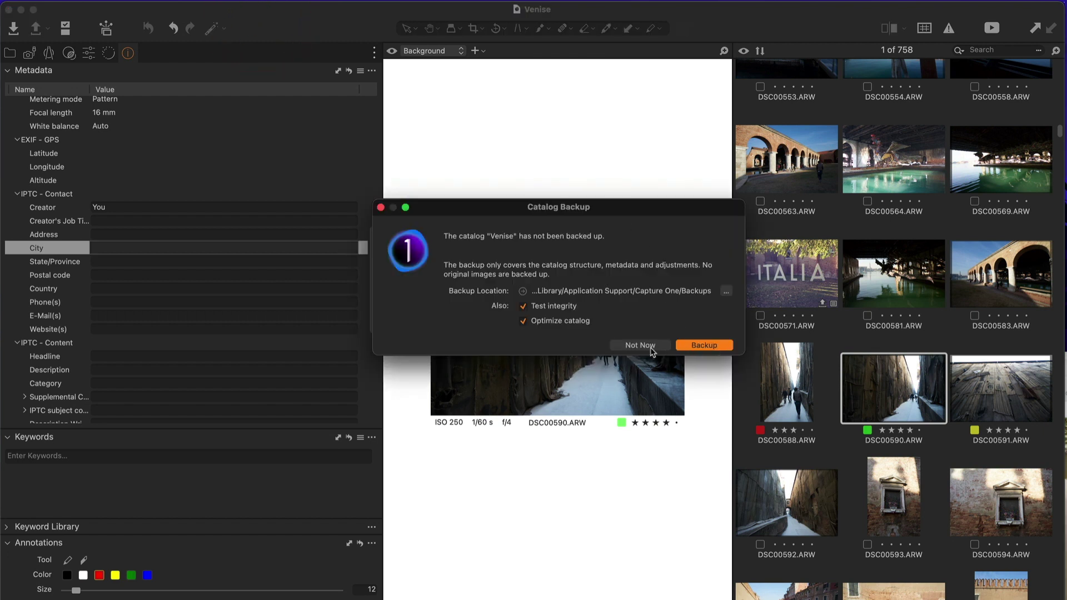
# Skip the Venise catalog backup so Capture One closes.
pyautogui.click(650, 347)
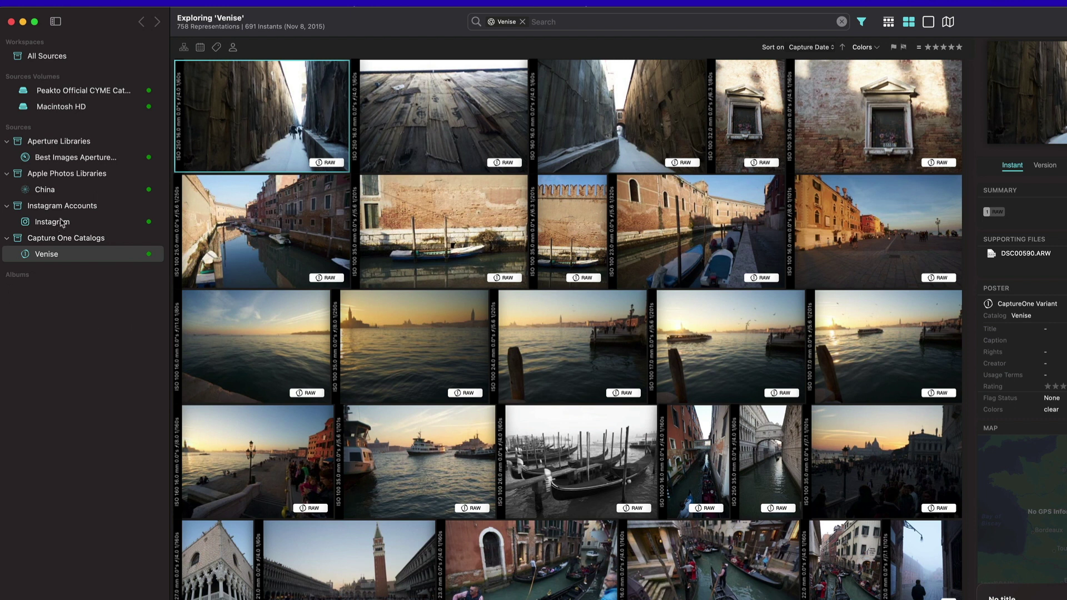
pyautogui.moveTo(106, 23); pyautogui.dragTo(558, 35)
pyautogui.click(393, 131)
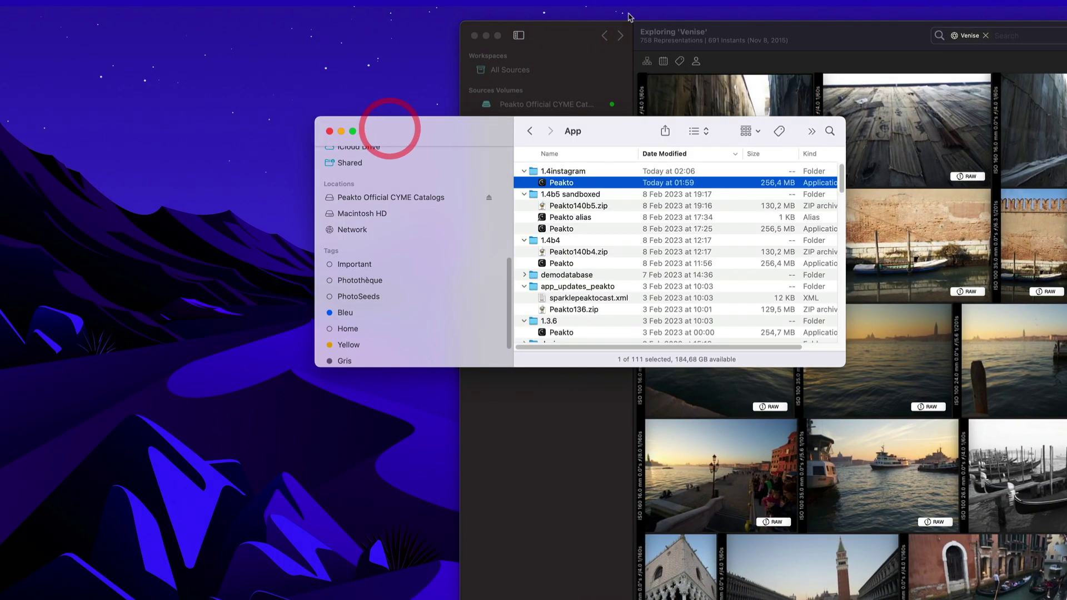
pyautogui.moveTo(555, 32); pyautogui.dragTo(107, 15)
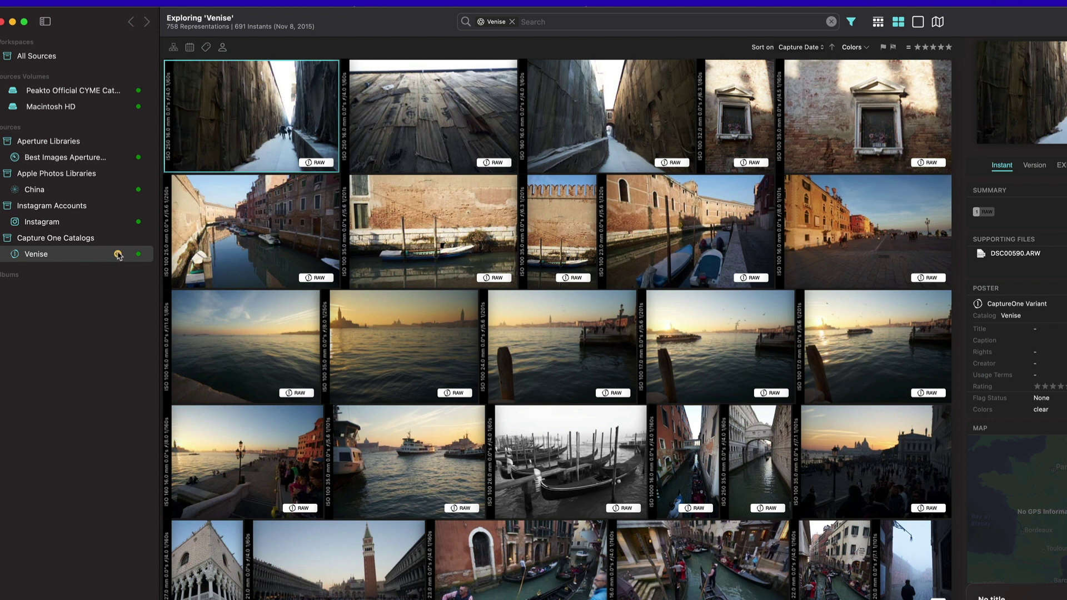
# Resync Venise and check DSC00590 (four stars, green, You) and DSC00591 (yellow, Me).
pyautogui.click(118, 254)
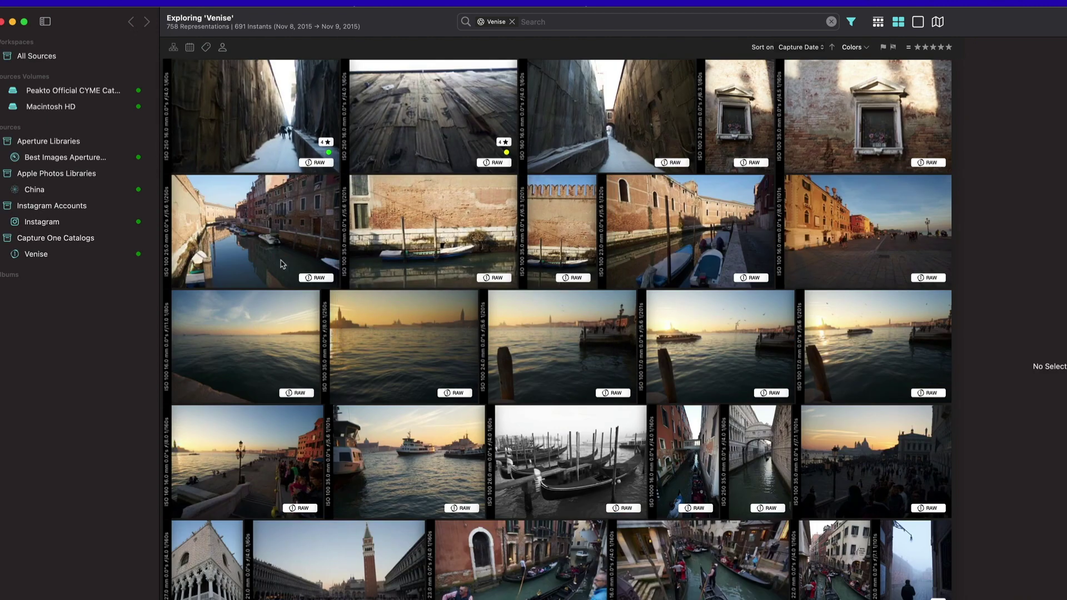
pyautogui.scroll(3, 326, 243)
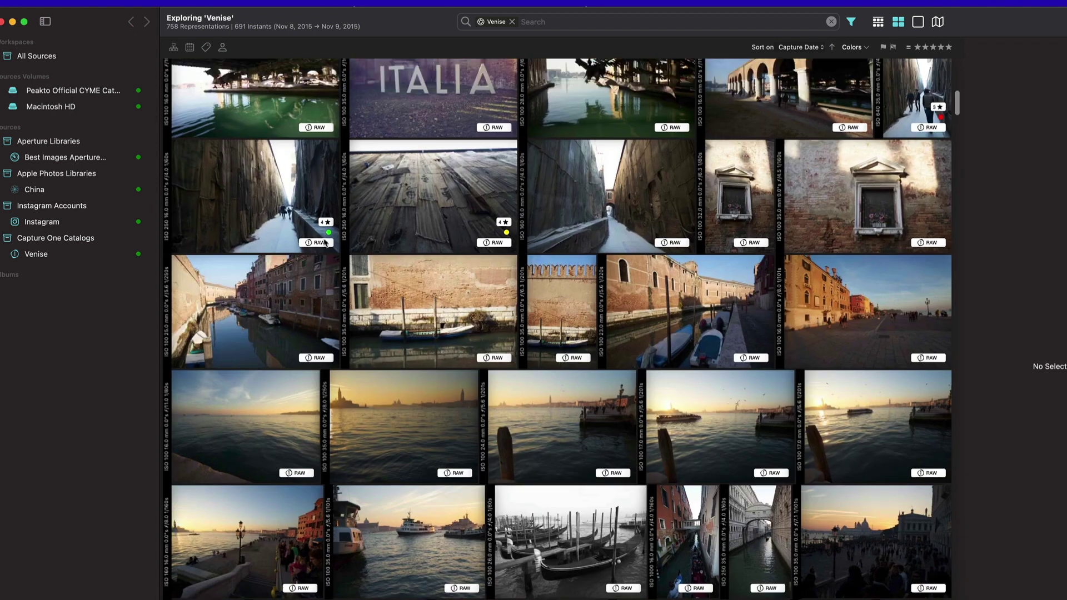
pyautogui.click(279, 205)
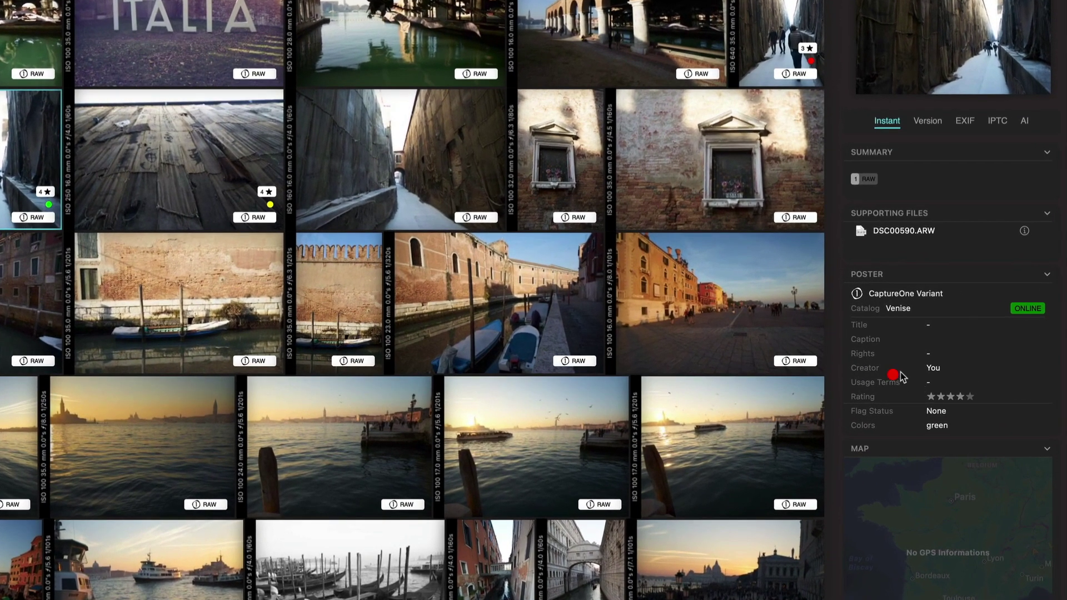
pyautogui.click(899, 372)
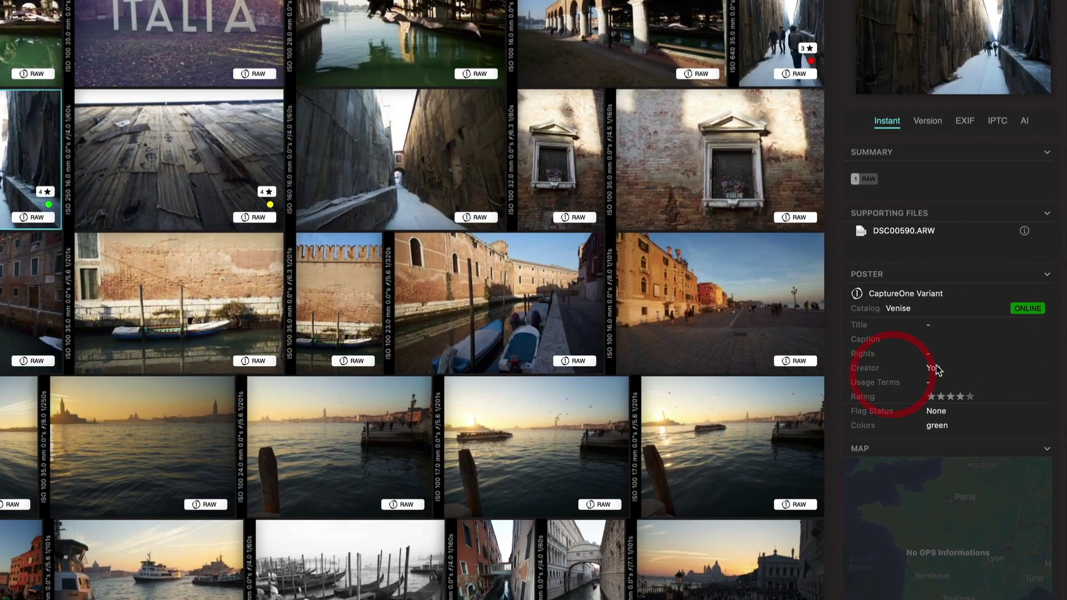
pyautogui.click(198, 165)
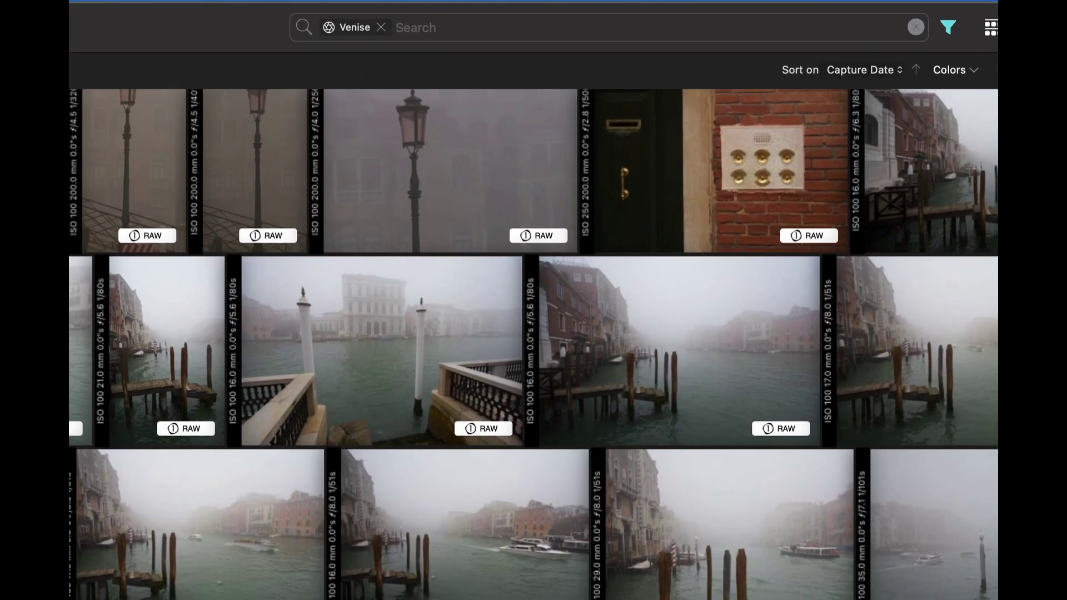
# Search 'Sony' within Venise to get SONY camera make and two Sony lens suggestions.
pyautogui.write('Sony')
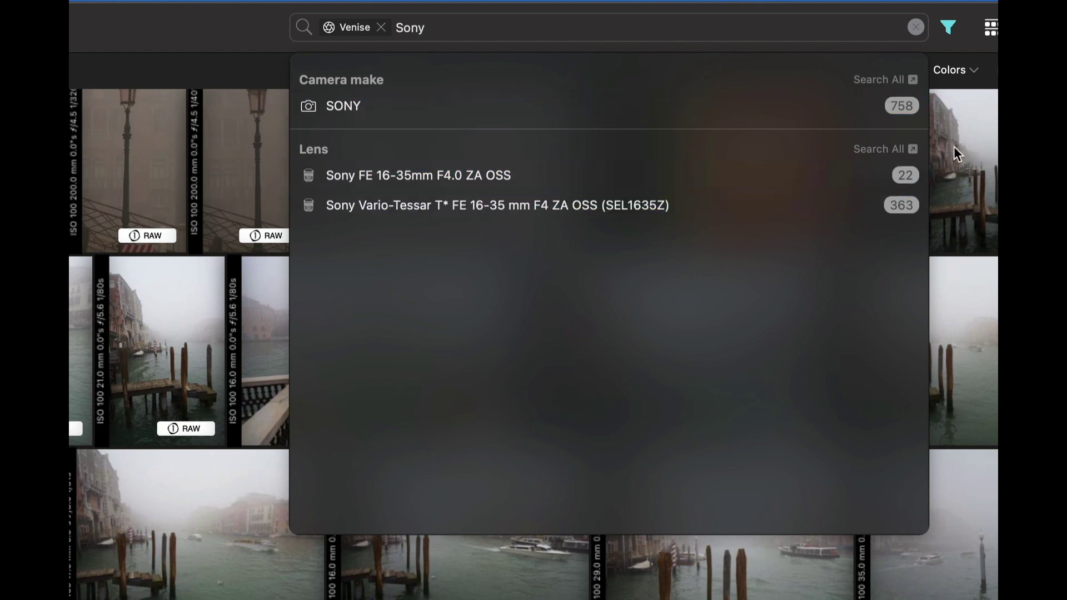
# Filter Venise by all Sony lenses with Search All, then remove the lens filter.
pyautogui.click(883, 157)
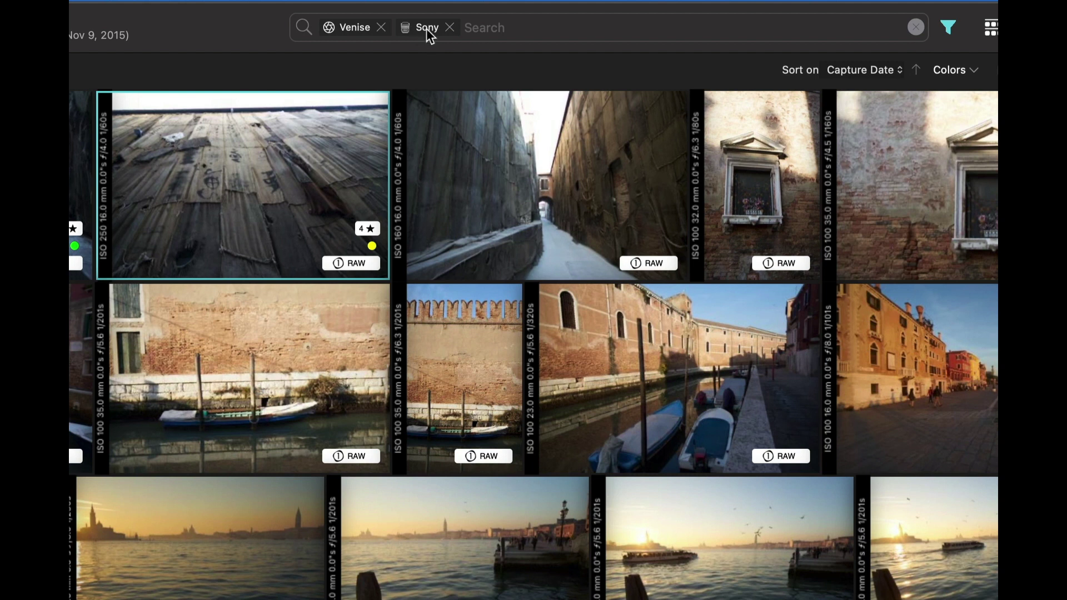
pyautogui.click(450, 26)
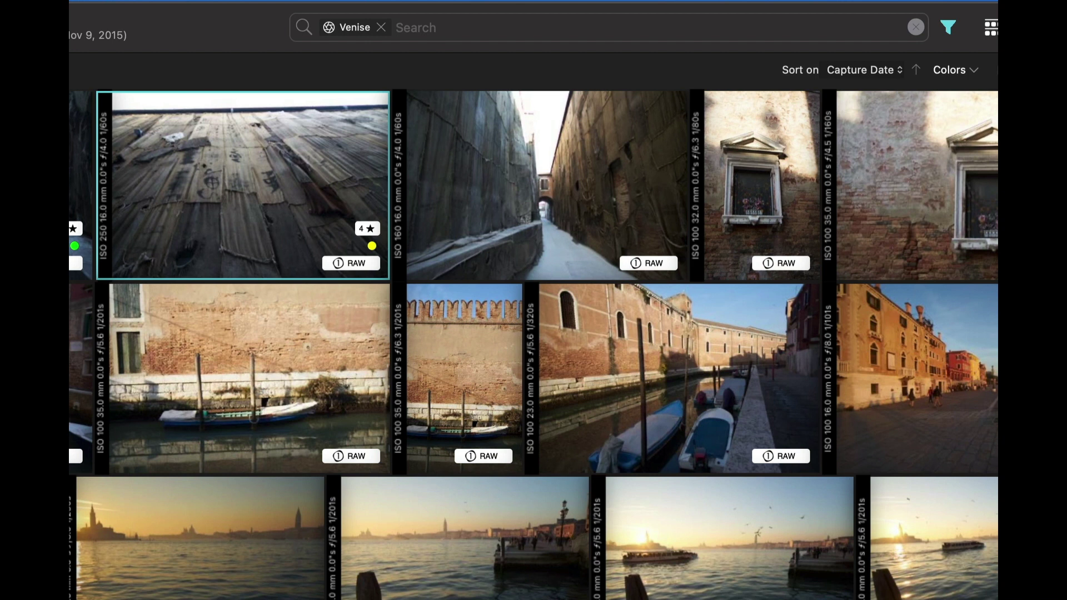
# Search Venise file names for 'DSC0002' to find DSC00028.ARW and DSC00029.ARW.
pyautogui.write('DSC')
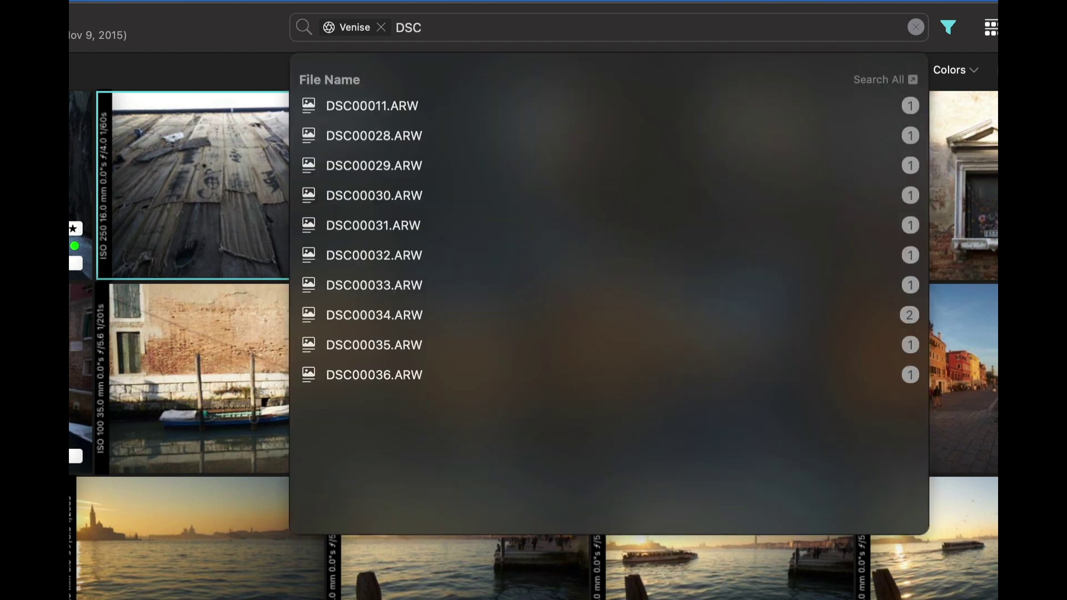
pyautogui.write('0002')
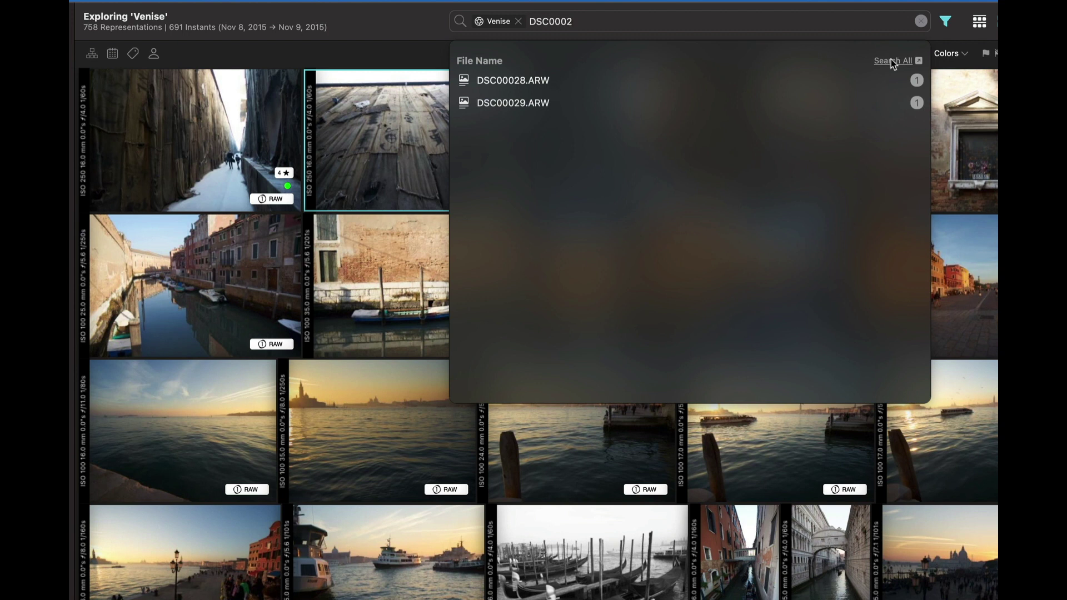
# Review the Contains smart album rule, keeping IPTC Creator 'contains' with value 'Yo'.
pyautogui.click(895, 61)
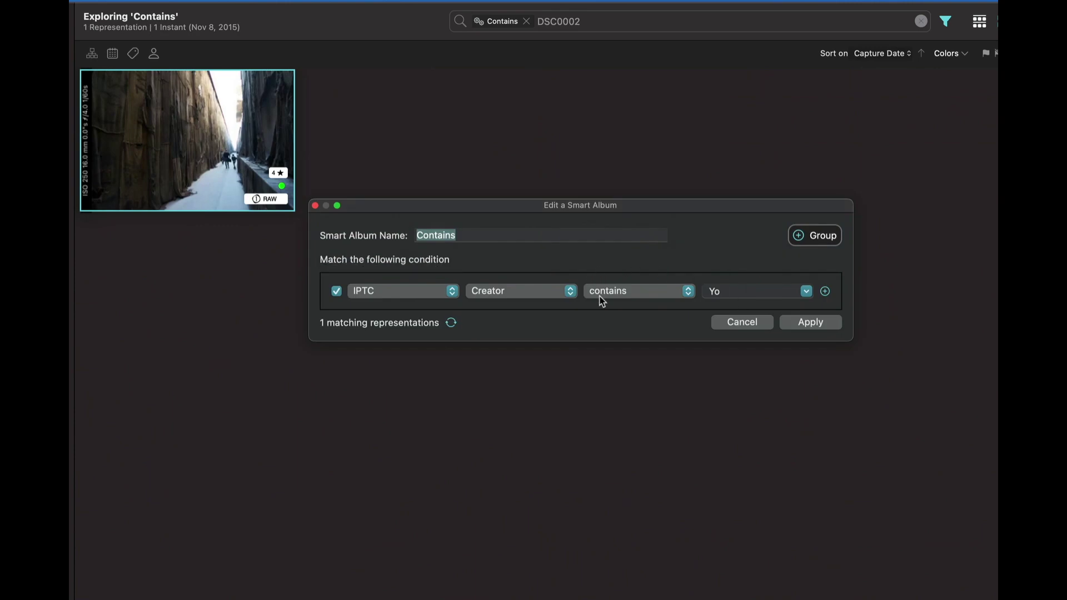
pyautogui.click(632, 296)
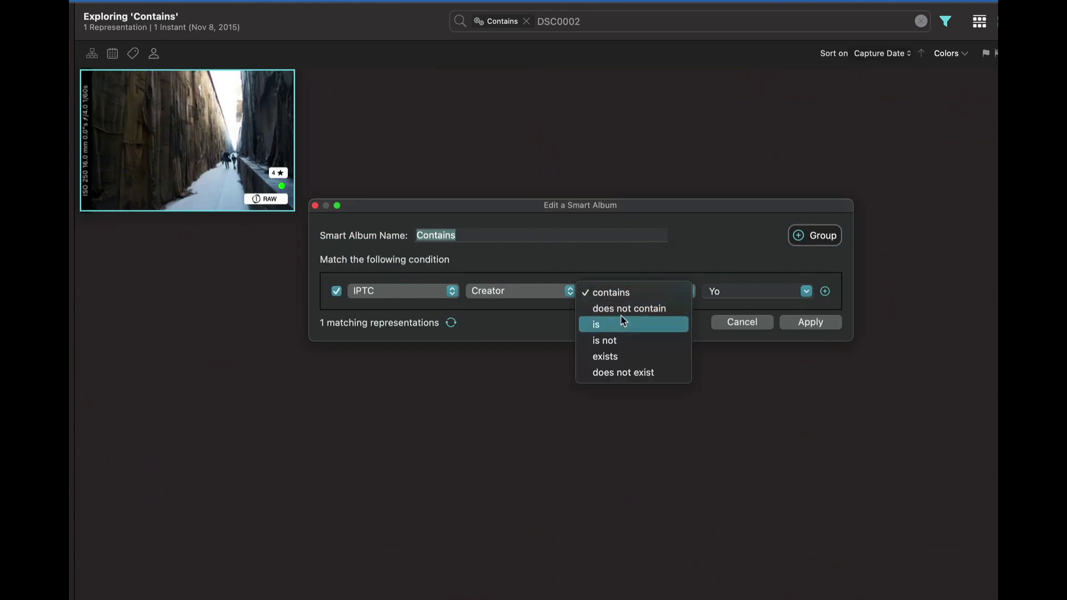
pyautogui.click(639, 262)
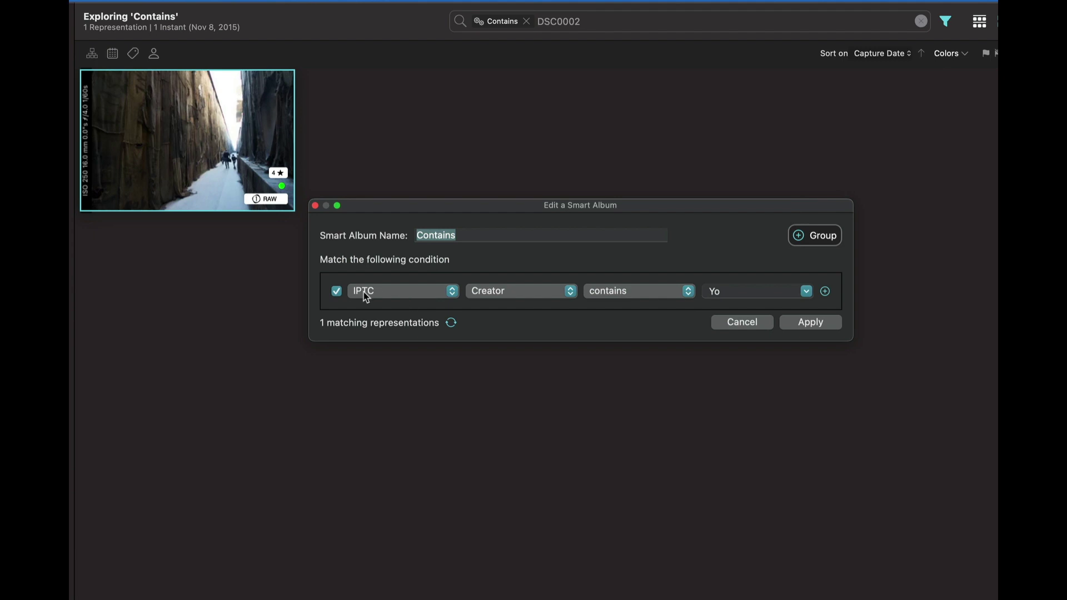
pyautogui.click(734, 290)
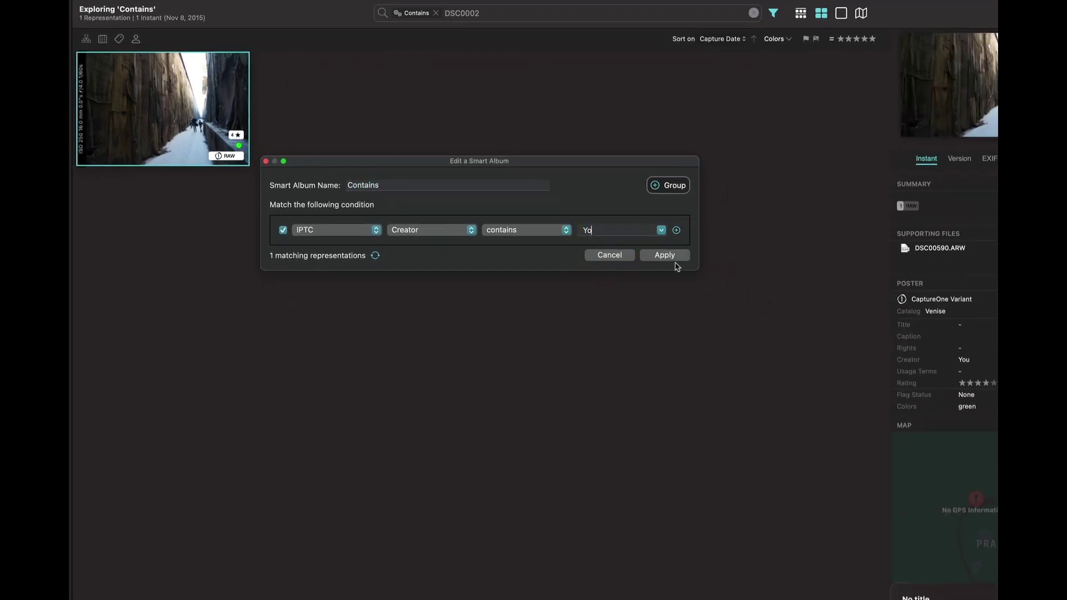
# Save the Contains album rule and inspect its single photo, DSC00590 with Creator You.
pyautogui.click(663, 255)
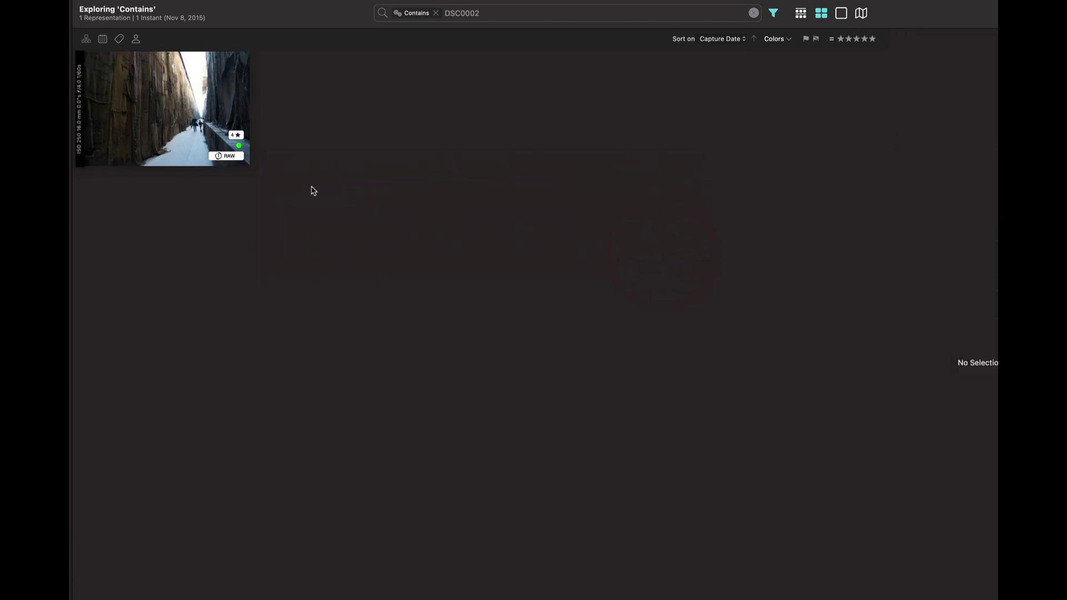
pyautogui.click(182, 119)
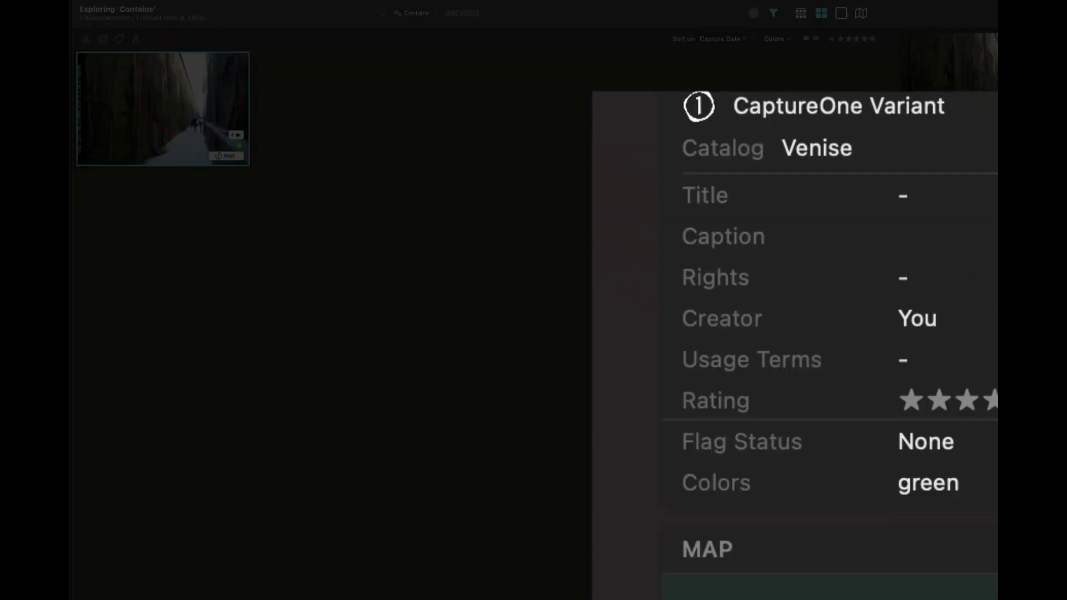